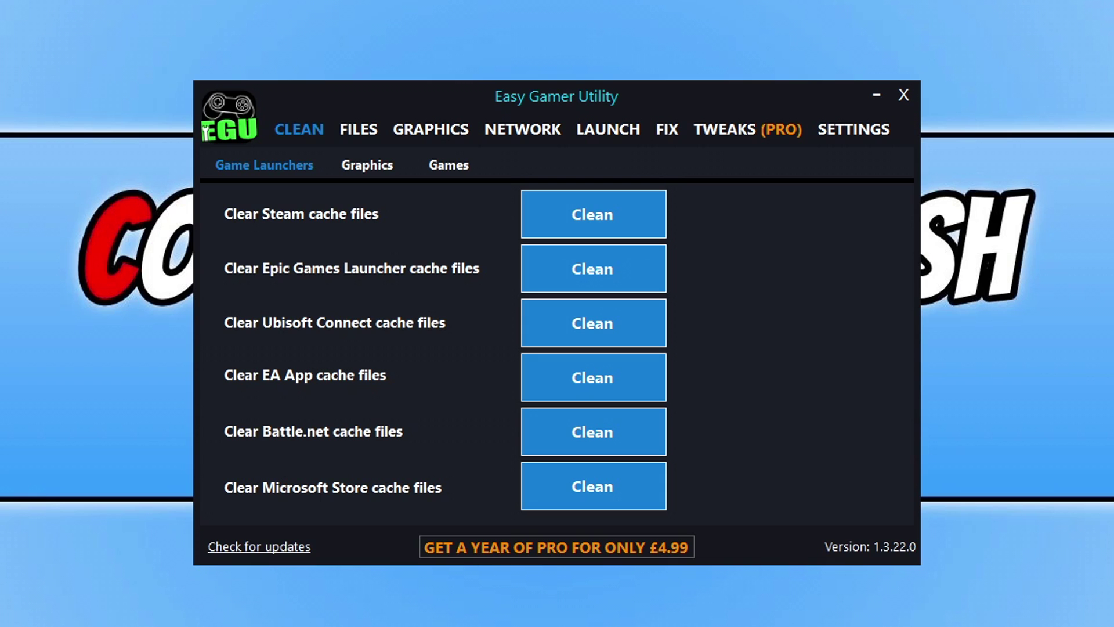
Step: Switch Easy Gamer Utility to the Graphics page showing the detected AMD cards and old-driver cleanup
{"action": "left_click", "coordinate": [439, 132]}
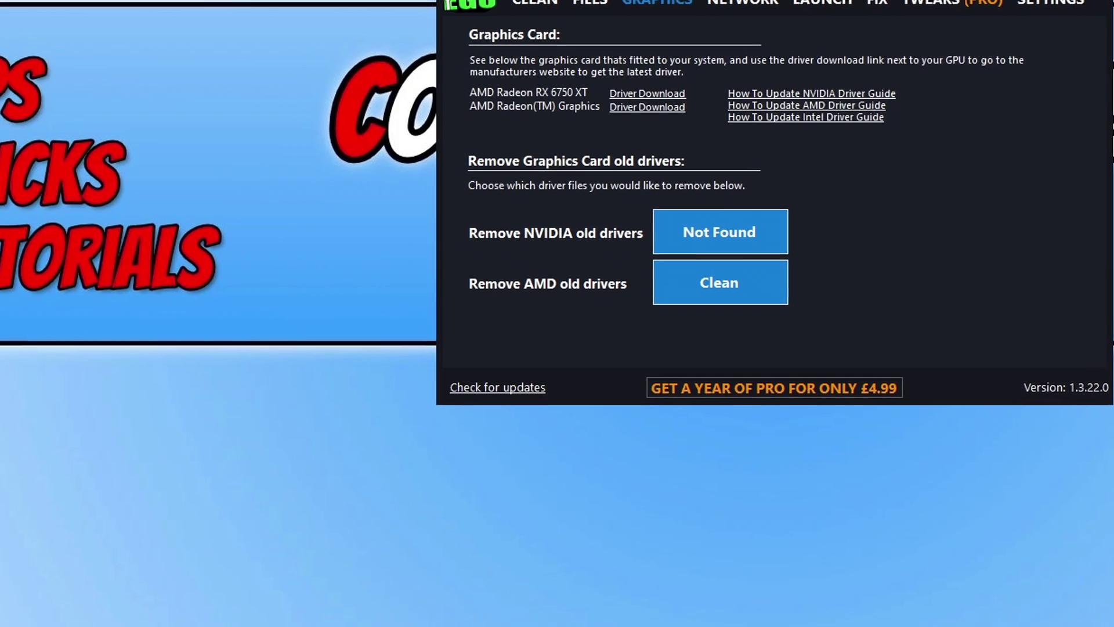
Step: Open Device Manager and select the AMD Radeon RX 6750 XT under Display adapters
{"action": "key", "text": "alt+F4"}
{"action": "right_click", "coordinate": [3, 622]}
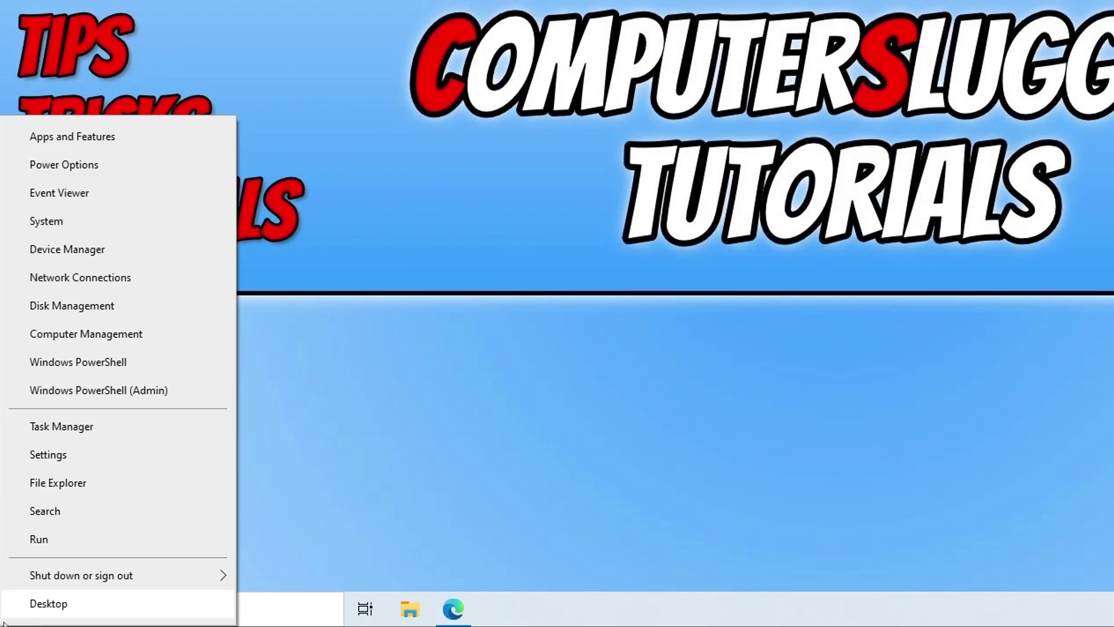
{"action": "left_click", "coordinate": [119, 255]}
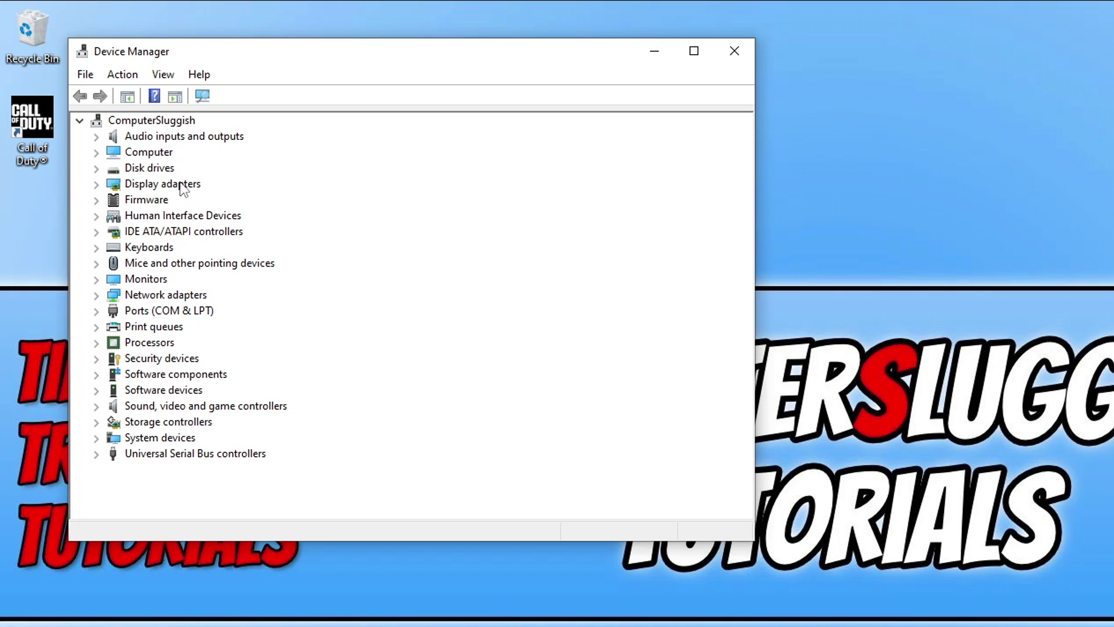
{"action": "left_click", "coordinate": [97, 184]}
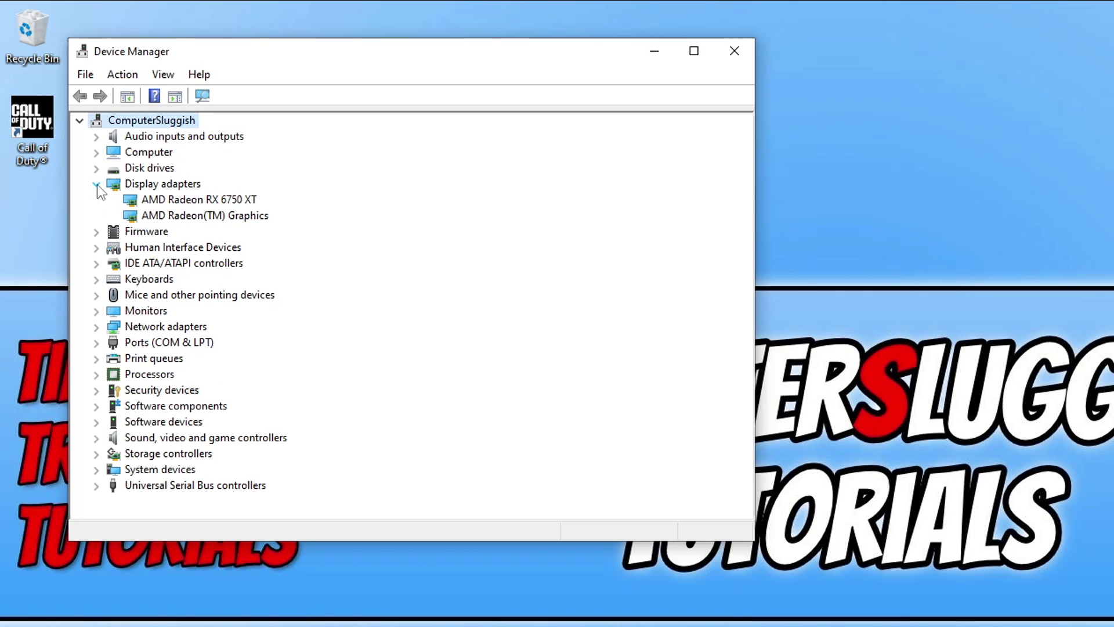
{"action": "left_click", "coordinate": [250, 201]}
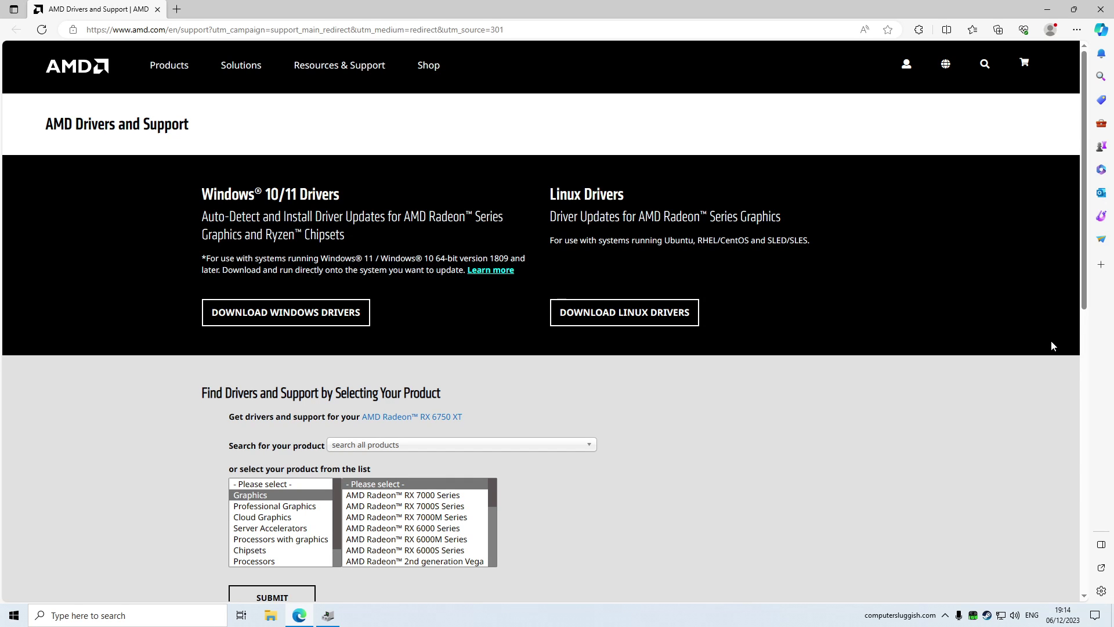
Step: Pick RX 6000 Series > RX 6700 Series > RX 6750 XT, confirming the card name in Device Manager
{"action": "scroll", "coordinate": [1052, 346], "scroll_direction": "down", "scroll_amount": 3}
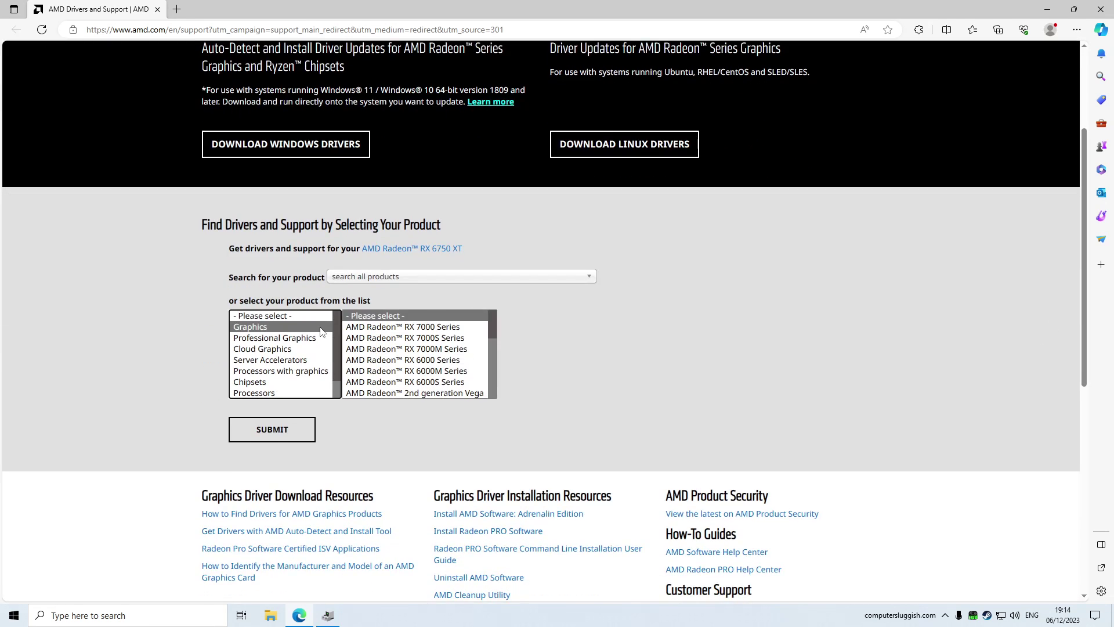
{"action": "left_click", "coordinate": [455, 362]}
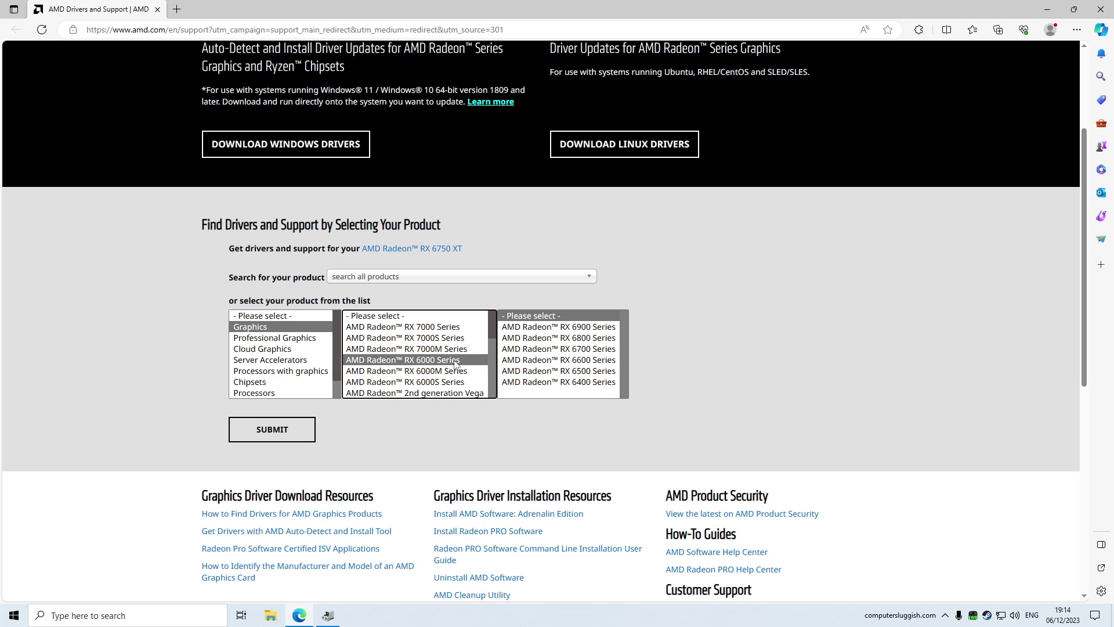
{"action": "left_click", "coordinate": [593, 350]}
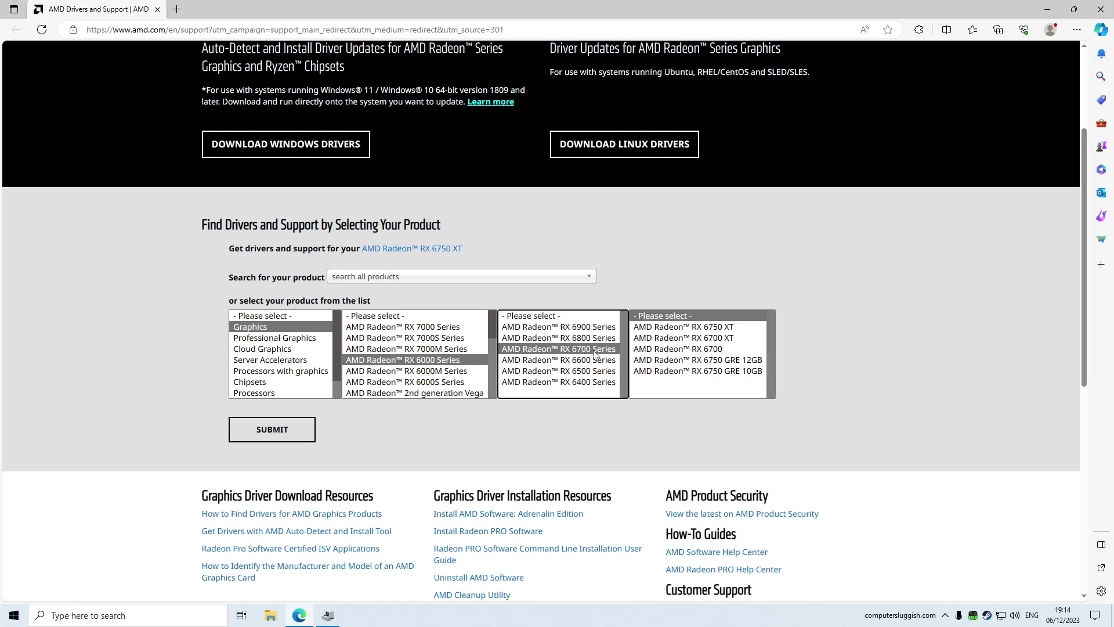
{"action": "left_click", "coordinate": [736, 331]}
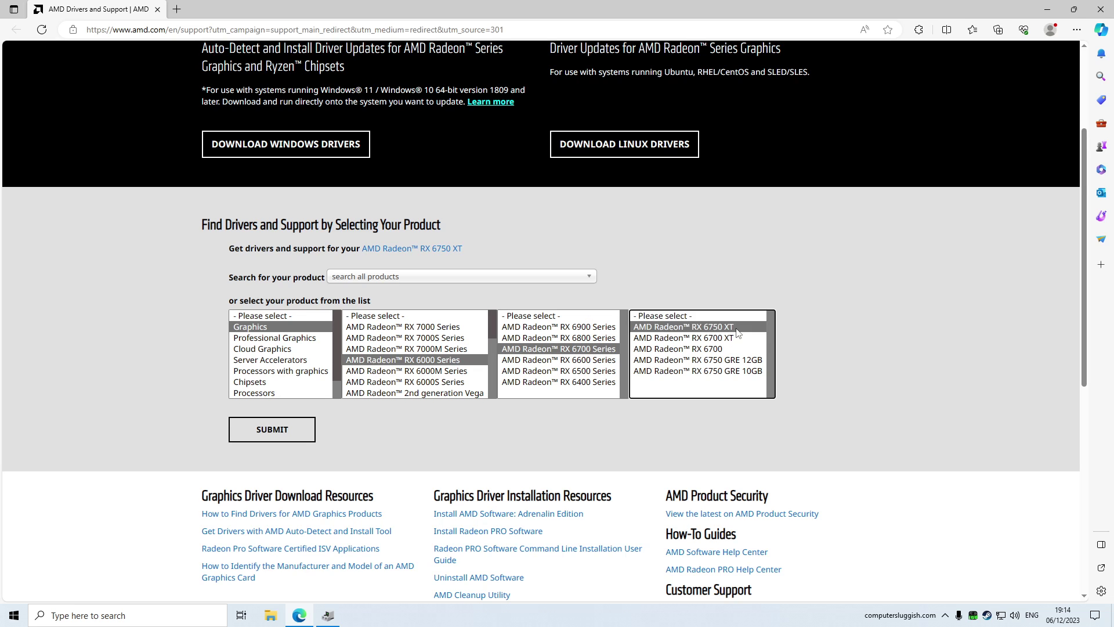
{"action": "left_click", "coordinate": [328, 615]}
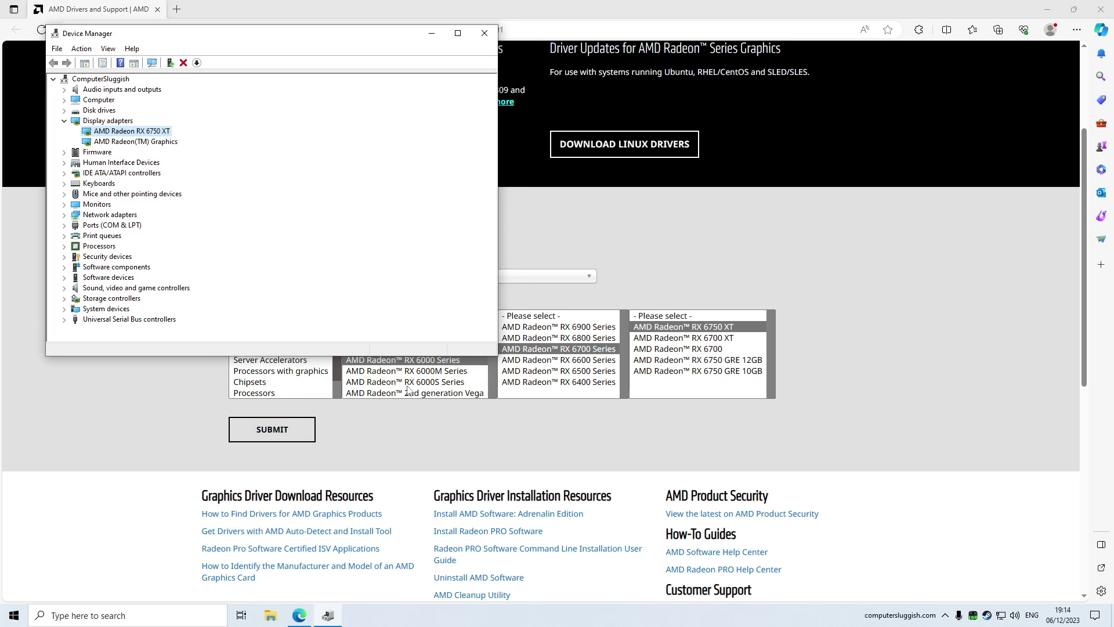
{"action": "left_click", "coordinate": [274, 444]}
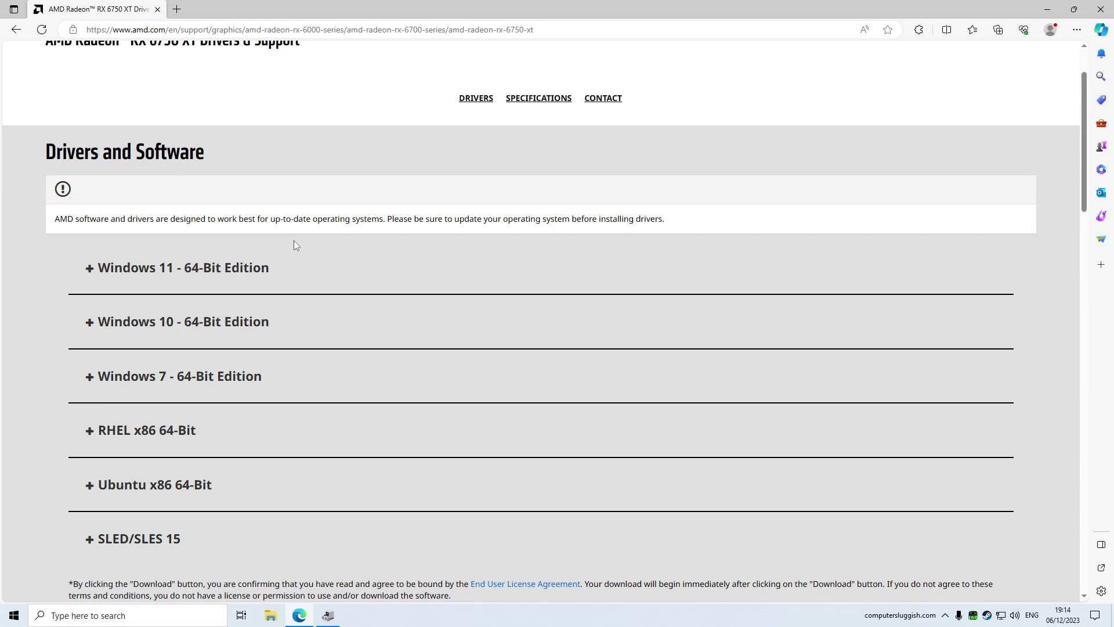
Step: Expand Windows 10 64-bit and download the AMD Software: Adrenalin Edition 23.12.1 driver
{"action": "left_click", "coordinate": [226, 321]}
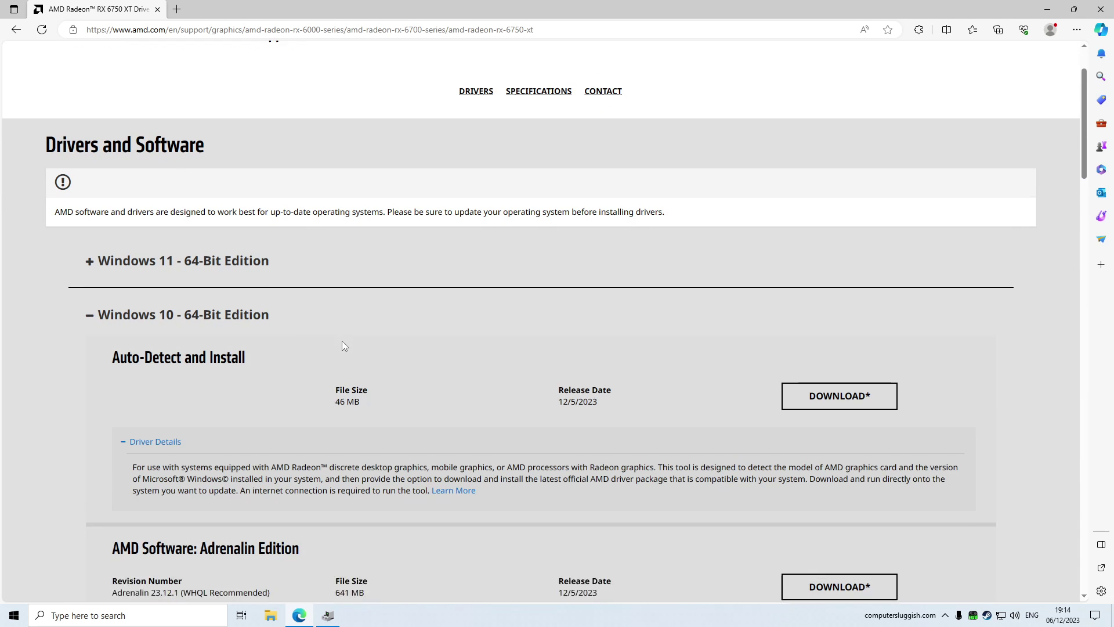
{"action": "scroll", "coordinate": [344, 346], "scroll_direction": "down", "scroll_amount": 3}
{"action": "left_click_drag", "start_coordinate": [332, 364], "coordinate": [81, 364]}
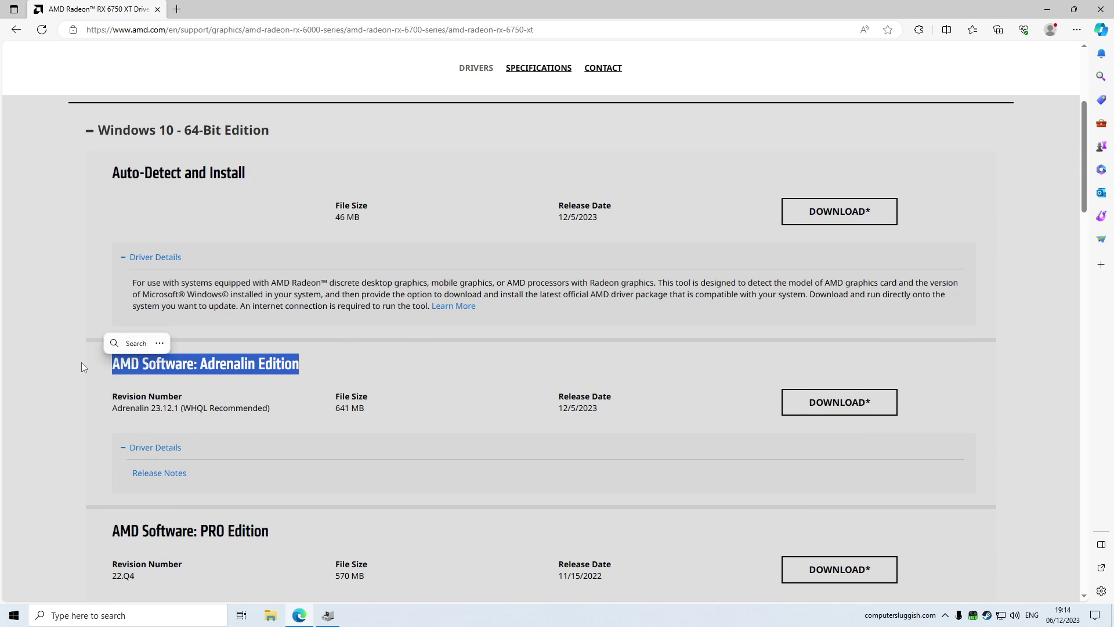
{"action": "left_click", "coordinate": [88, 366]}
{"action": "left_click_drag", "start_coordinate": [216, 364], "coordinate": [299, 364]}
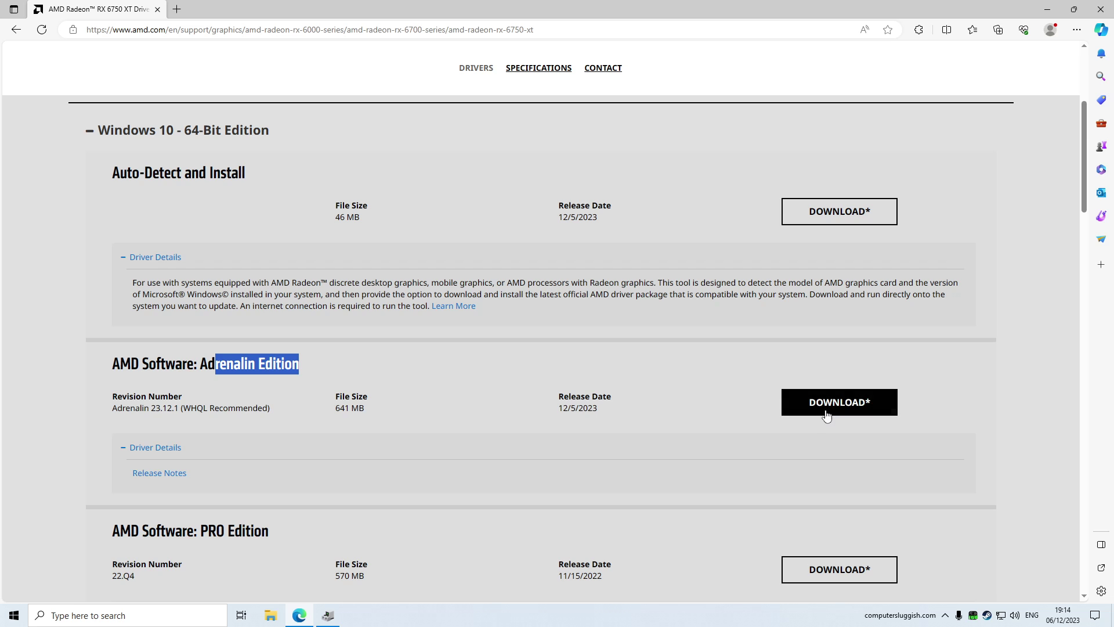
{"action": "left_click_drag", "start_coordinate": [127, 172], "coordinate": [232, 174]}
{"action": "left_click", "coordinate": [382, 210]}
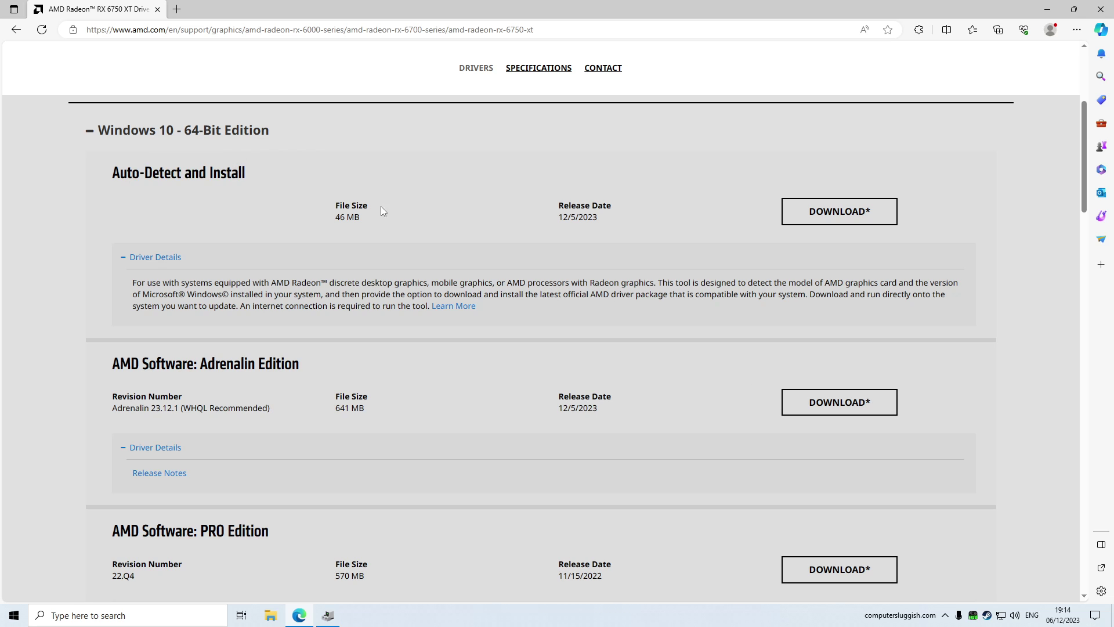
{"action": "left_click_drag", "start_coordinate": [220, 363], "coordinate": [259, 364]}
{"action": "left_click", "coordinate": [495, 383]}
{"action": "left_click", "coordinate": [848, 406]}
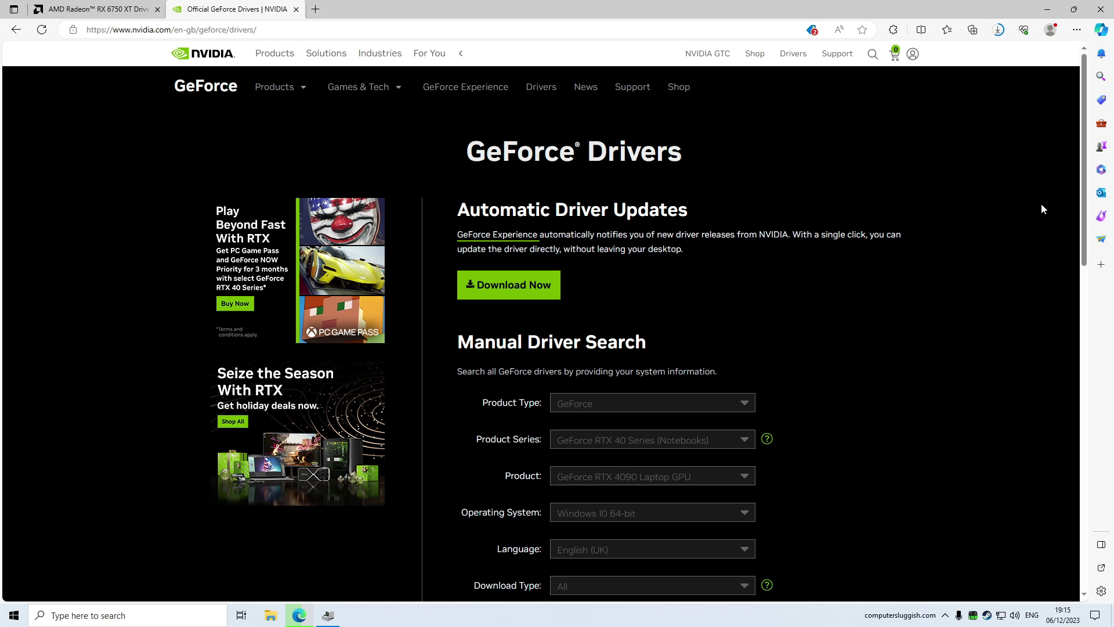
Step: Scroll to NVIDIA's Manual Driver Search form and check the Product Type list, keeping GeForce
{"action": "left_click_drag", "start_coordinate": [489, 209], "coordinate": [658, 210]}
{"action": "left_click", "coordinate": [690, 210]}
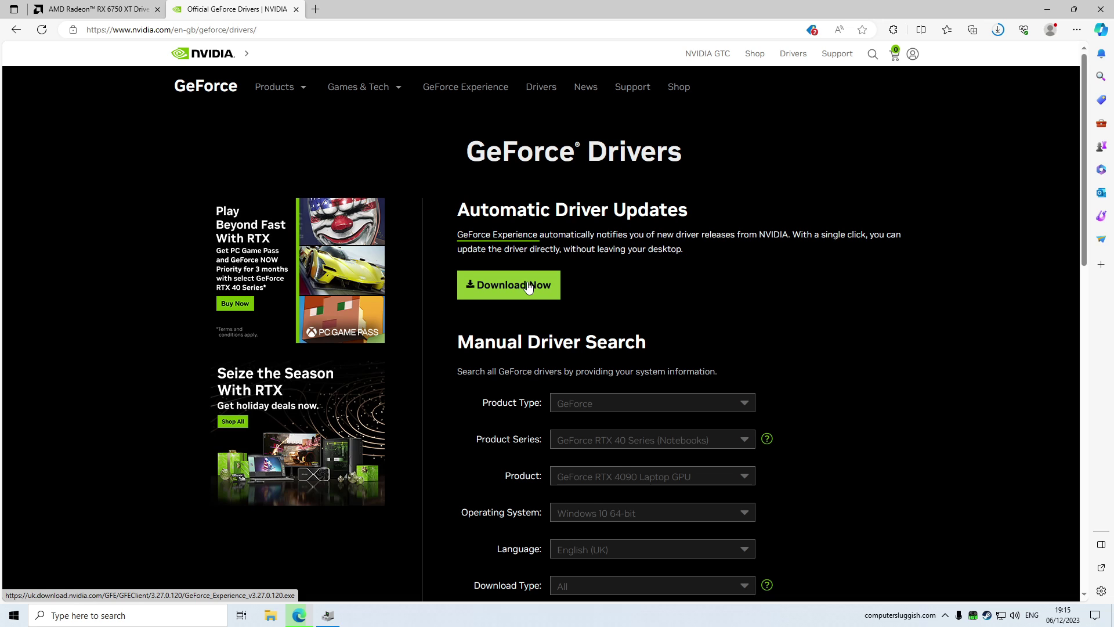
{"action": "scroll", "coordinate": [794, 320], "scroll_direction": "down", "scroll_amount": 2}
{"action": "left_click", "coordinate": [709, 319]}
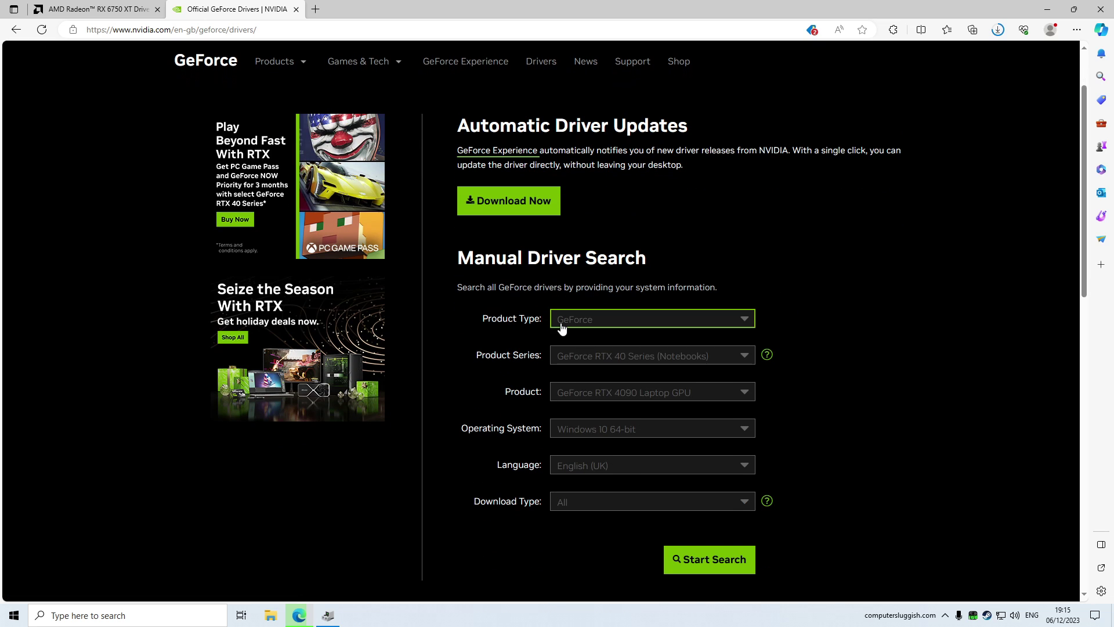
{"action": "left_click", "coordinate": [865, 244]}
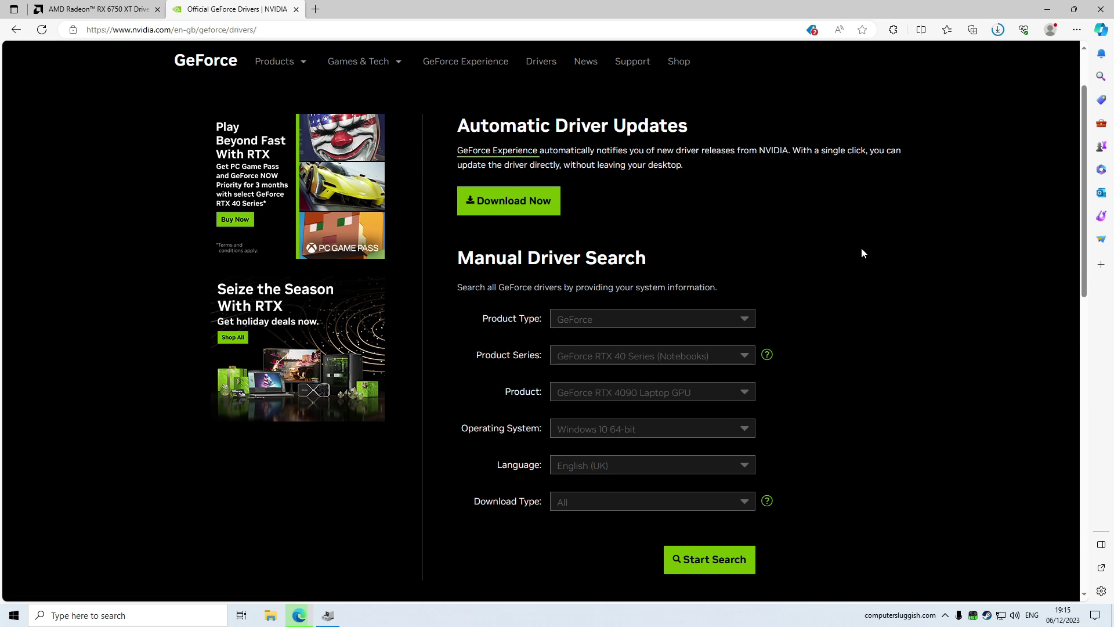
{"action": "scroll", "coordinate": [861, 247], "scroll_direction": "down", "scroll_amount": 4}
{"action": "scroll", "coordinate": [823, 247], "scroll_direction": "up", "scroll_amount": 2}
Step: Choose GeForce RTX 20 Series and the GeForce RTX 2060 SUPER in the search form
{"action": "left_click", "coordinate": [681, 271]}
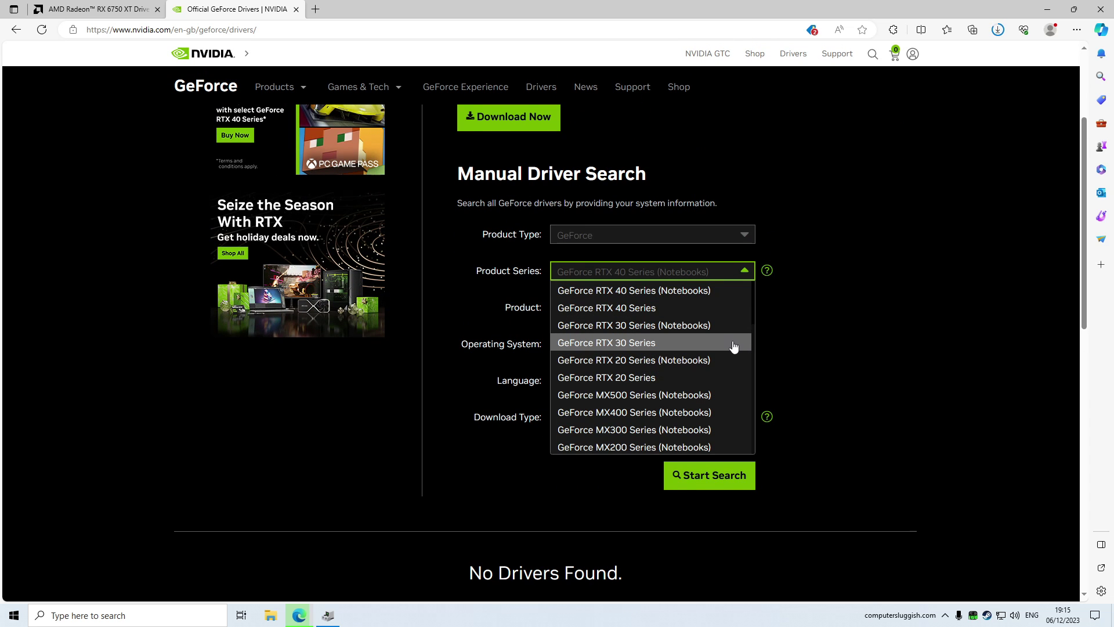
{"action": "left_click", "coordinate": [660, 378]}
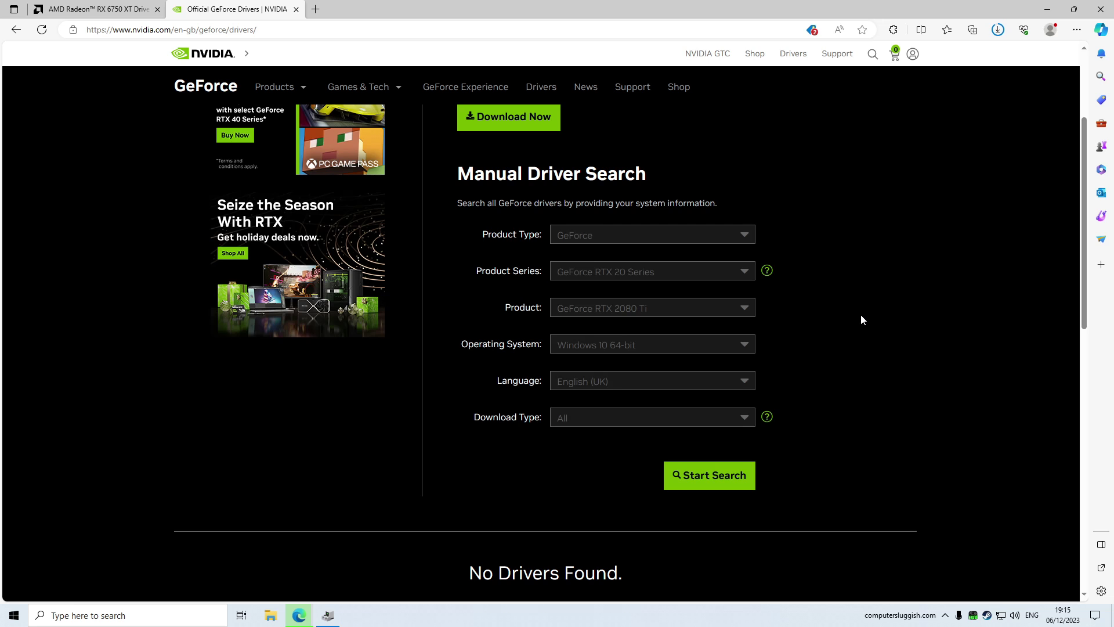
{"action": "left_click", "coordinate": [692, 314]}
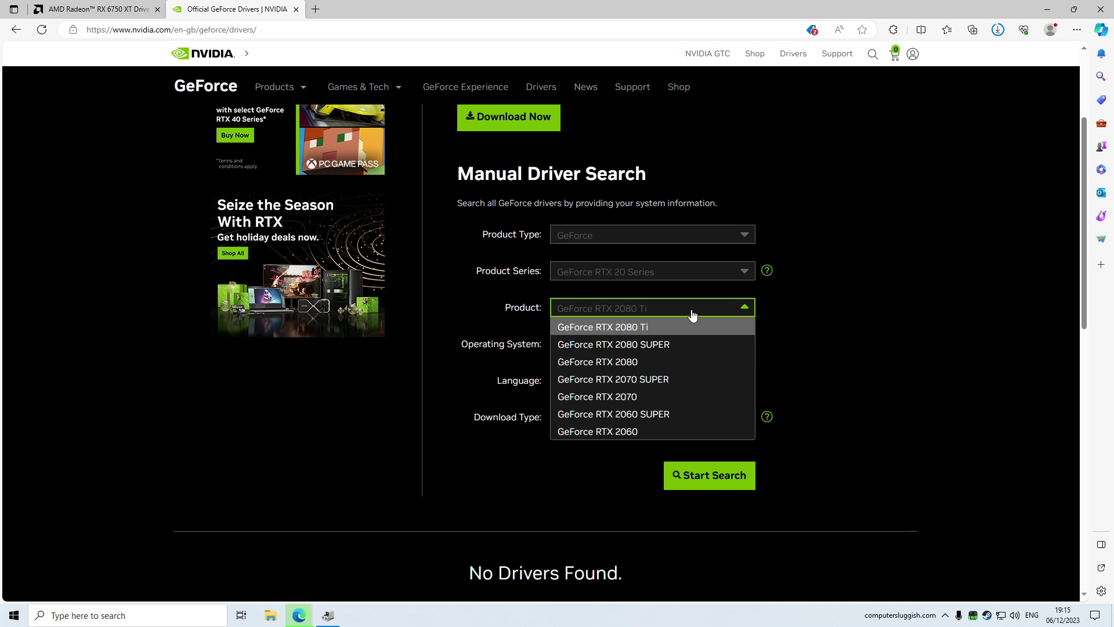
{"action": "left_click", "coordinate": [663, 419]}
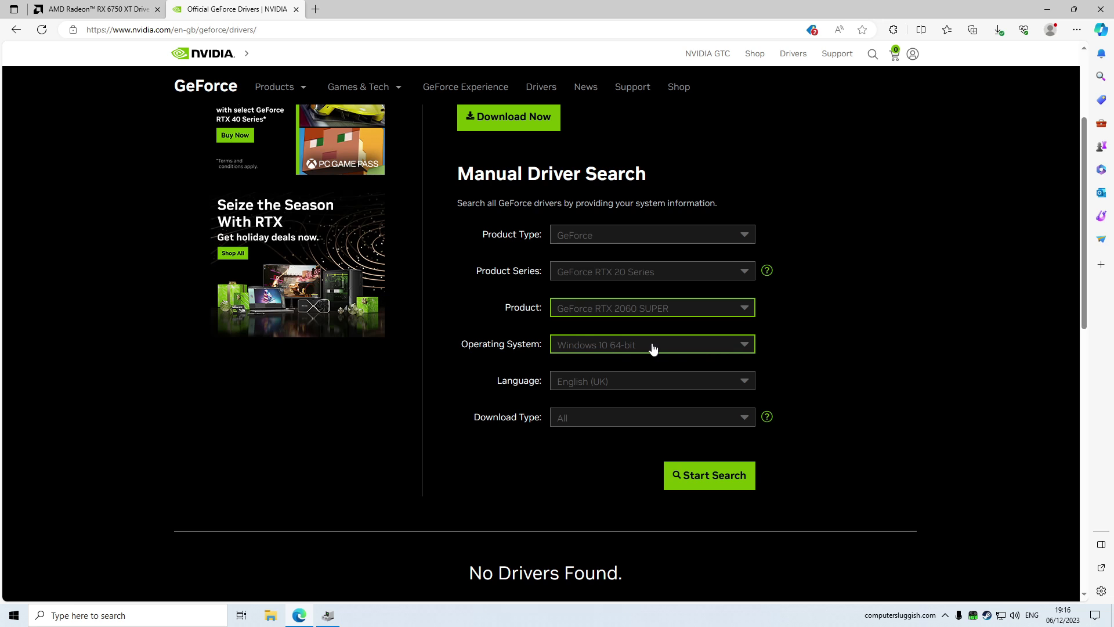
Step: Keep GeForce RTX 20 Series as the series and run the driver search
{"action": "left_click", "coordinate": [654, 308]}
{"action": "left_click", "coordinate": [684, 287]}
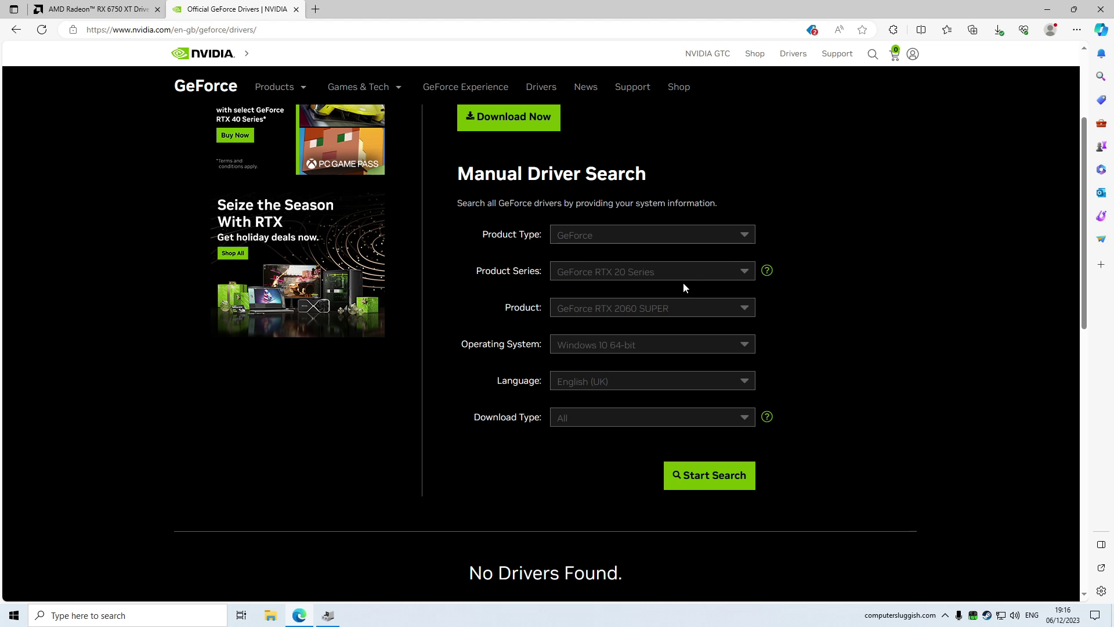
{"action": "left_click", "coordinate": [656, 315]}
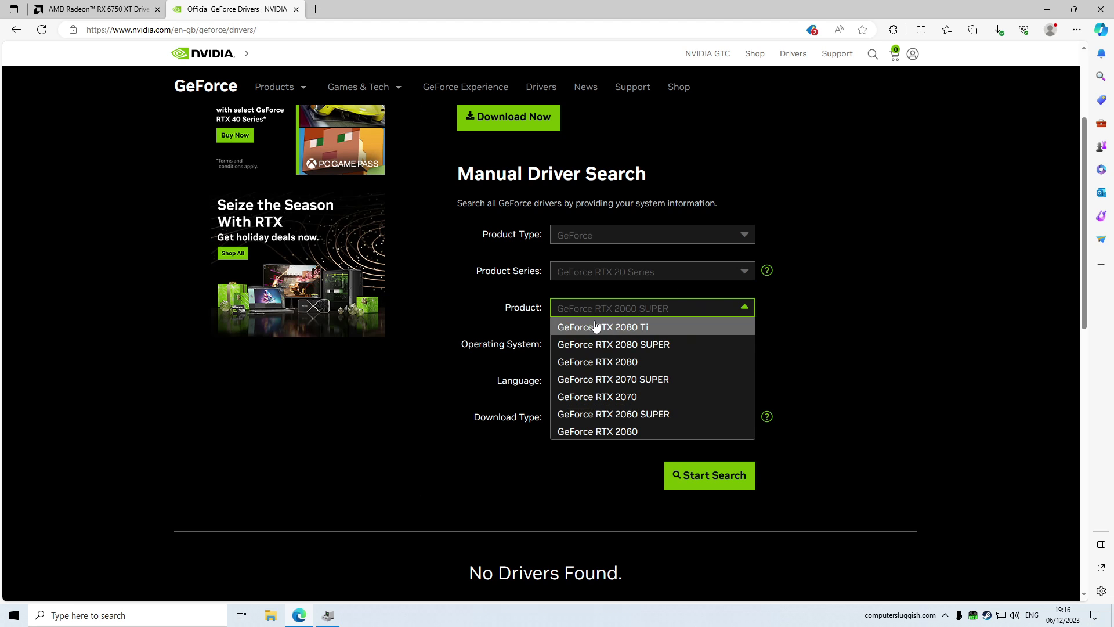
{"action": "left_click", "coordinate": [858, 316]}
{"action": "left_click", "coordinate": [631, 273]}
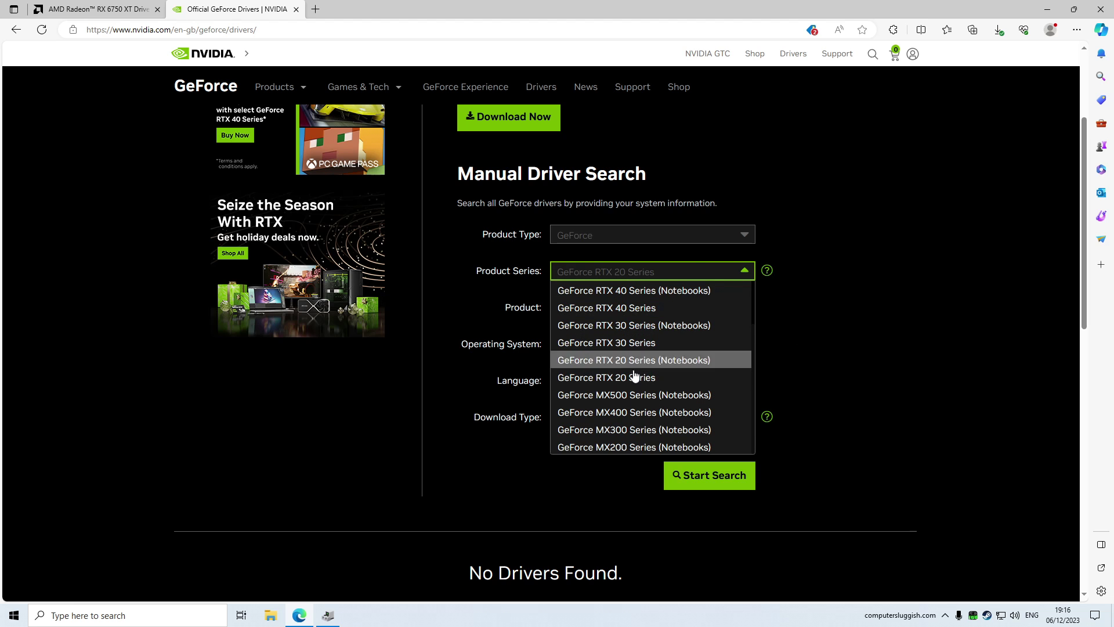
{"action": "scroll", "coordinate": [676, 348], "scroll_direction": "down", "scroll_amount": 1}
{"action": "scroll", "coordinate": [644, 371], "scroll_direction": "down", "scroll_amount": 2}
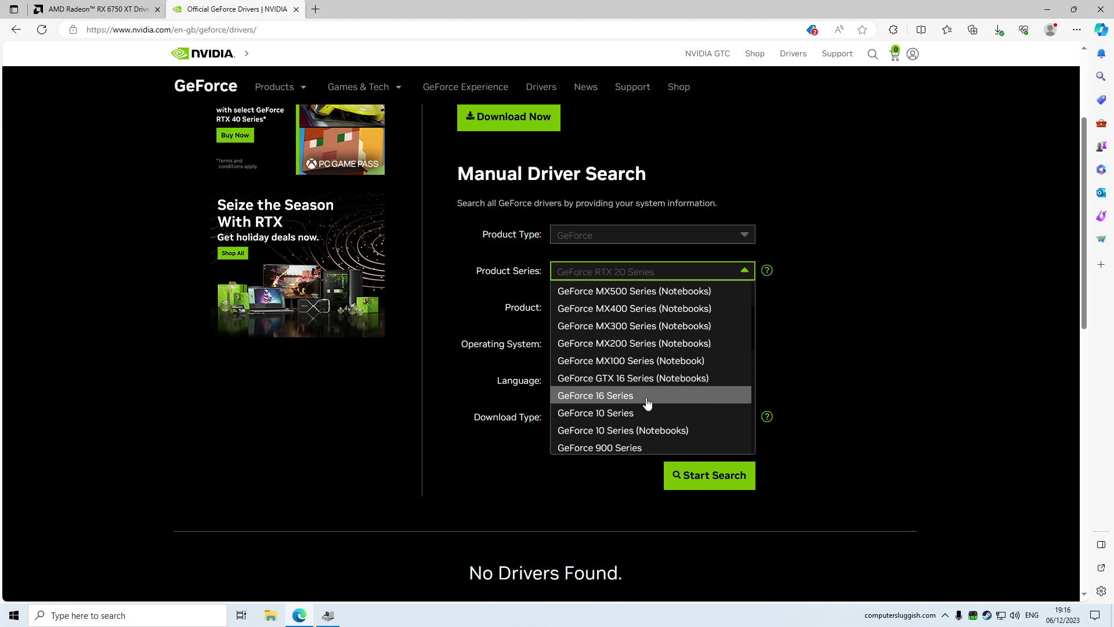
{"action": "scroll", "coordinate": [648, 402], "scroll_direction": "up", "scroll_amount": 1}
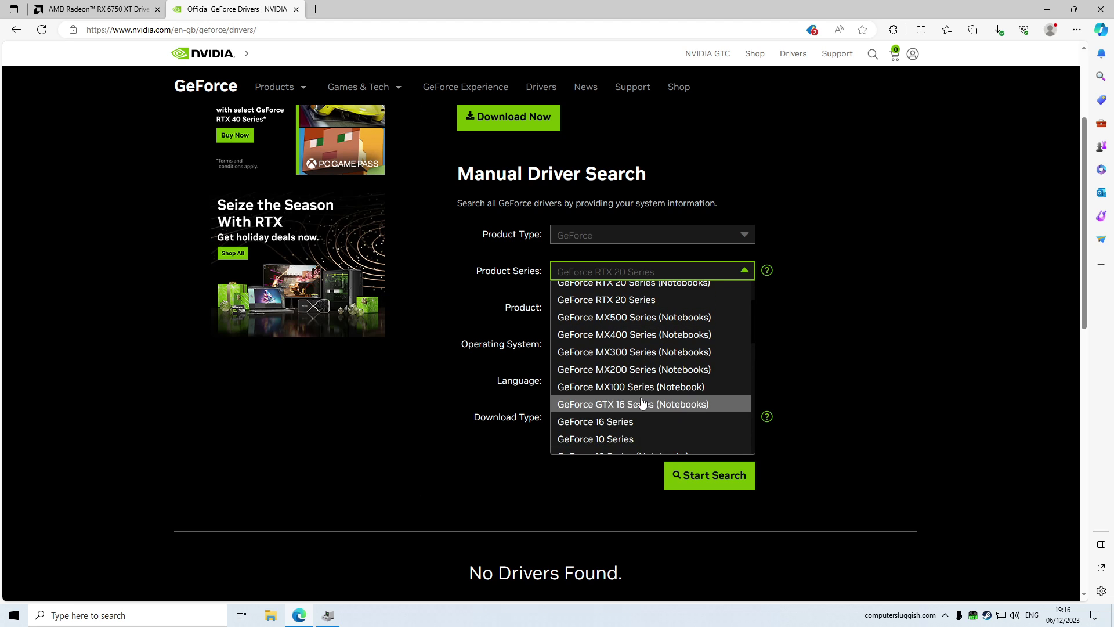
{"action": "scroll", "coordinate": [642, 402], "scroll_direction": "up", "scroll_amount": 2}
{"action": "left_click", "coordinate": [863, 357]}
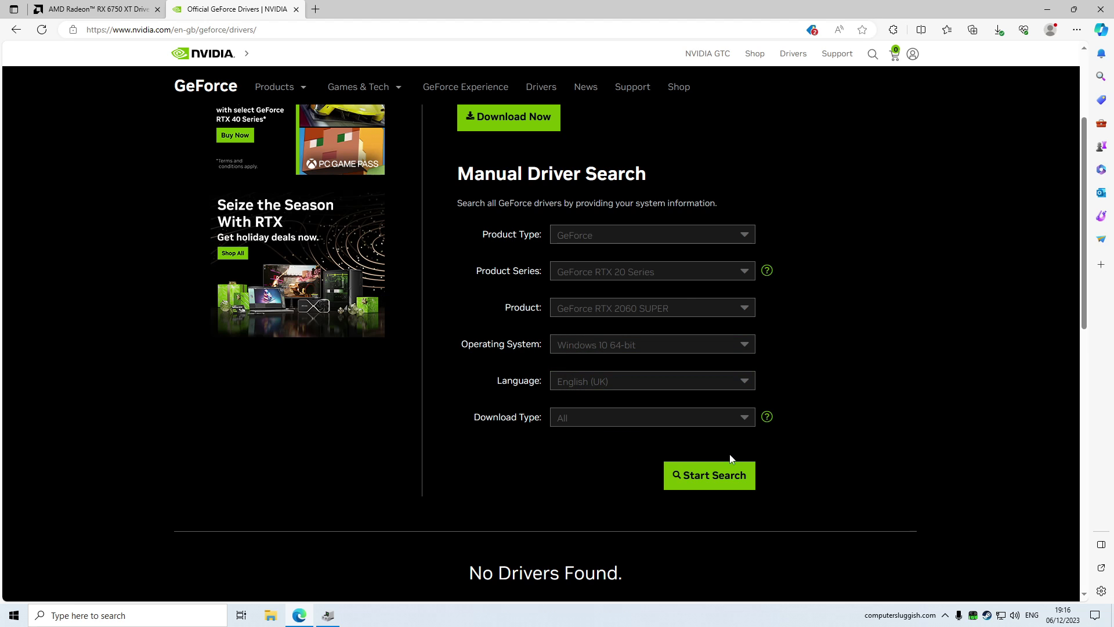
{"action": "left_click", "coordinate": [728, 478]}
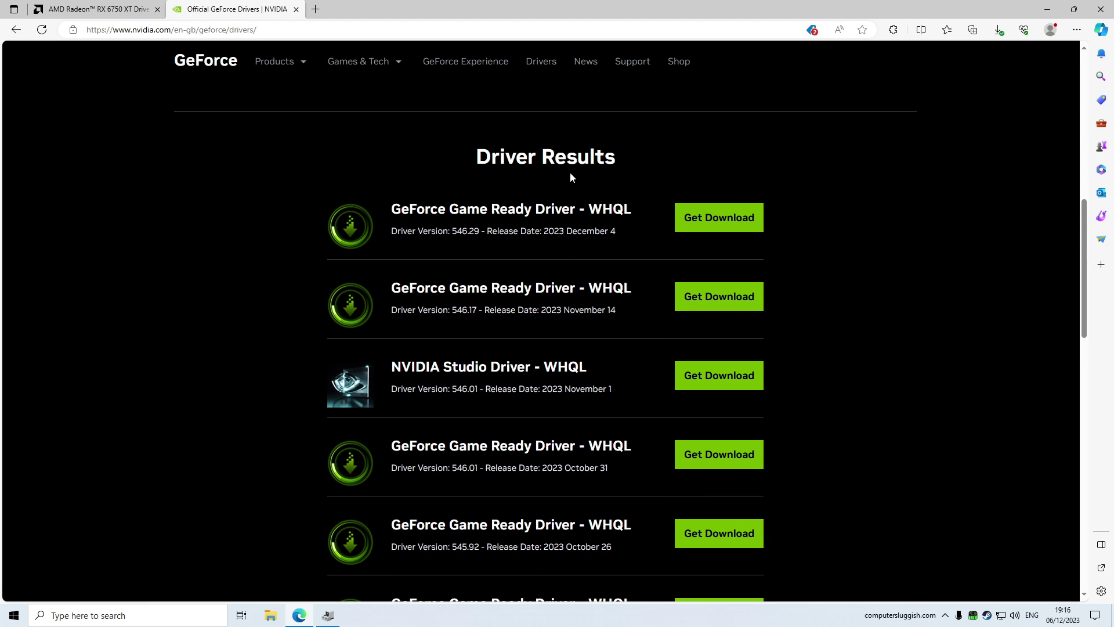
Step: Open the GeForce Game Ready Driver 546.29 page and start its download
{"action": "left_click_drag", "start_coordinate": [437, 209], "coordinate": [532, 210]}
{"action": "left_click", "coordinate": [808, 225]}
{"action": "left_click", "coordinate": [729, 219]}
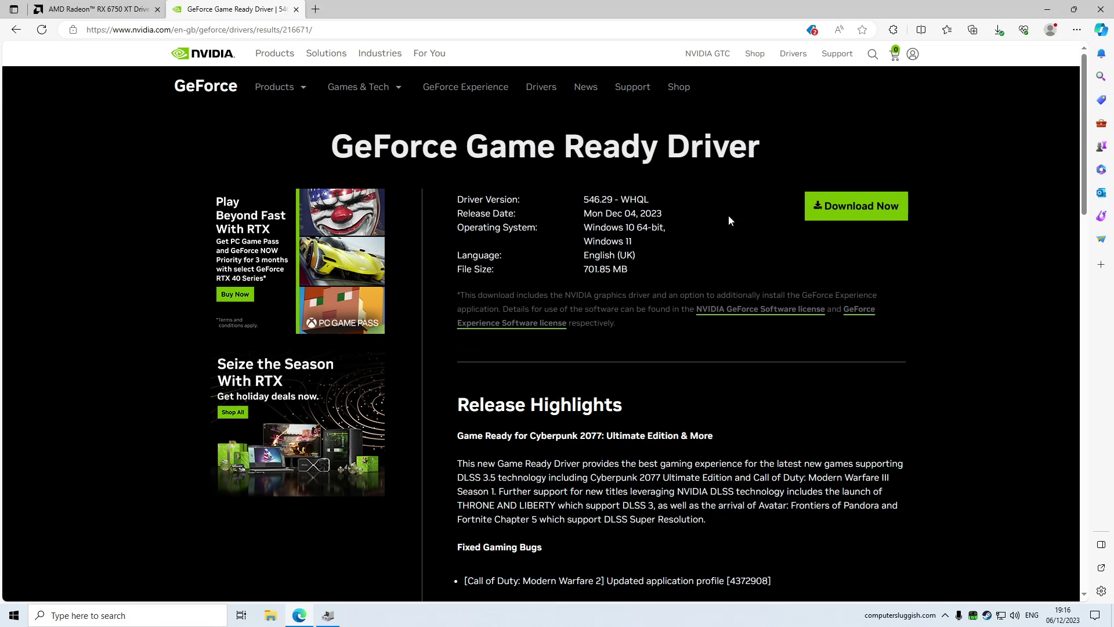
{"action": "left_click", "coordinate": [853, 207]}
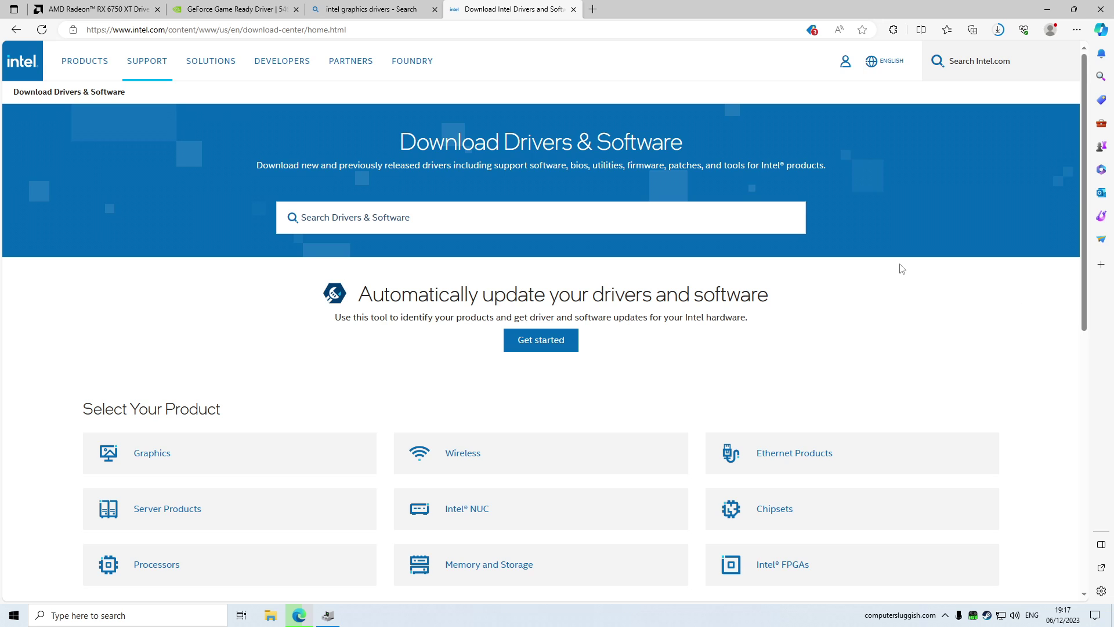
Step: List Intel's graphics driver downloads, trying and then removing the Processor graphics filter
{"action": "scroll", "coordinate": [901, 268], "scroll_direction": "down", "scroll_amount": 1}
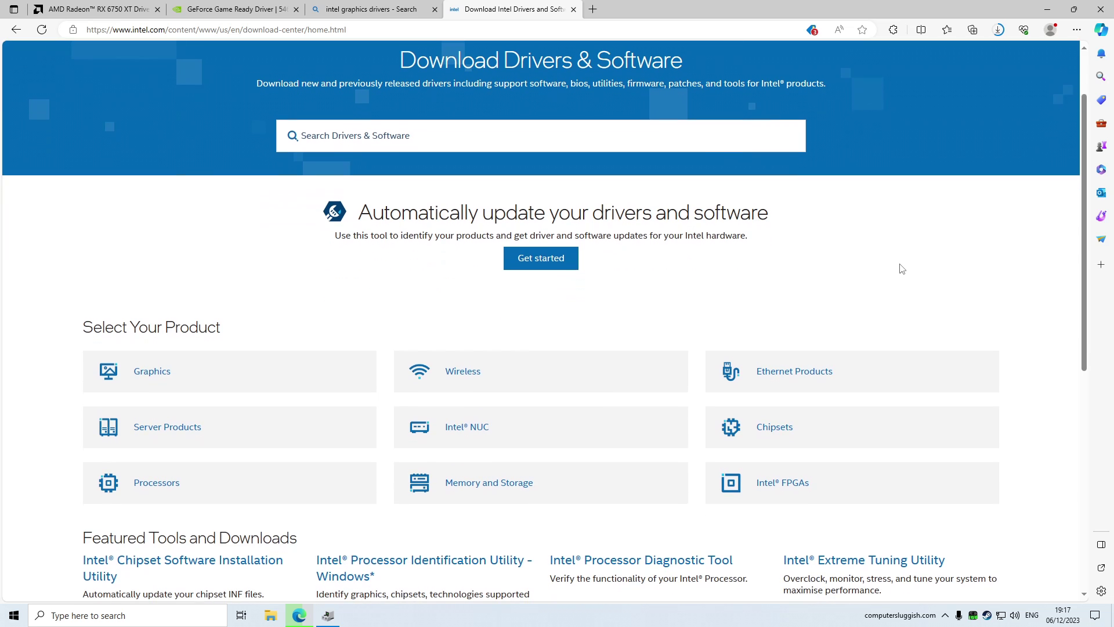
{"action": "left_click", "coordinate": [169, 372]}
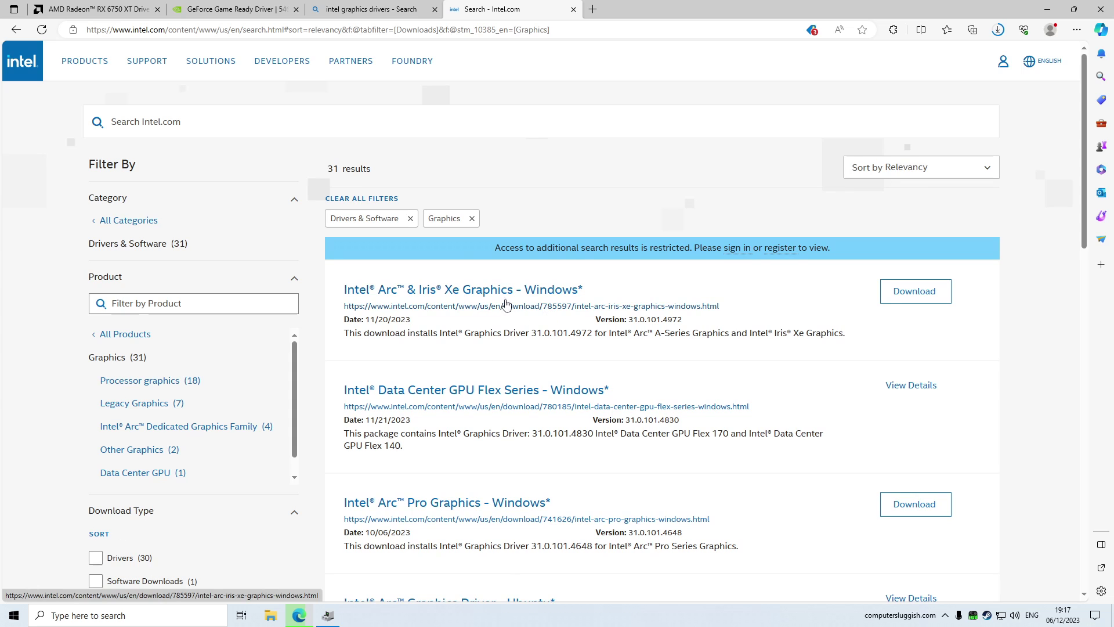
{"action": "scroll", "coordinate": [505, 304], "scroll_direction": "down", "scroll_amount": 3}
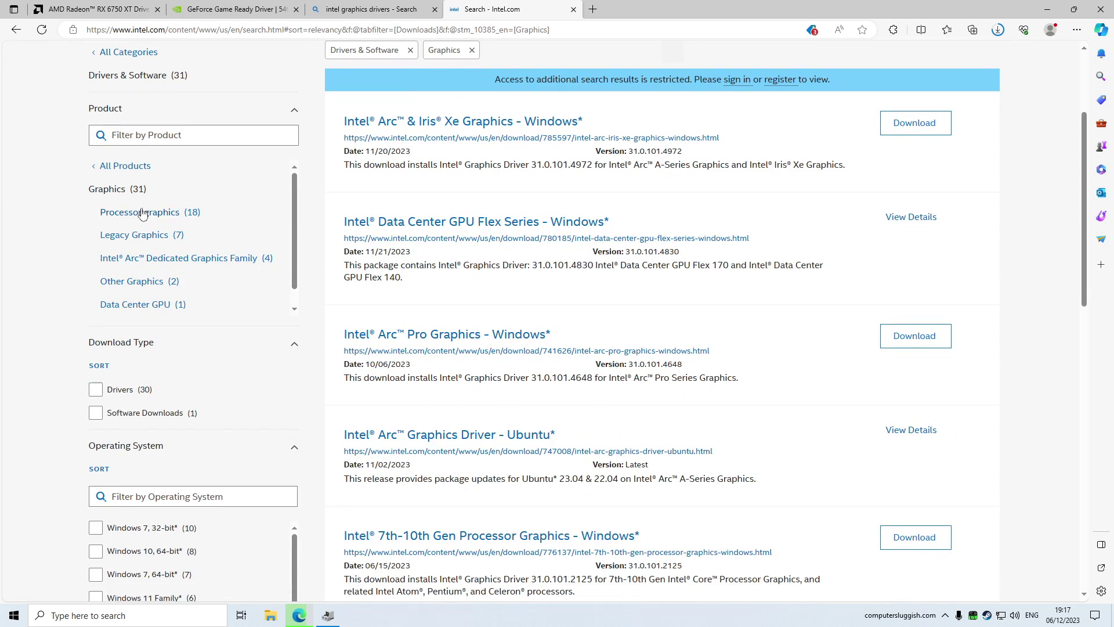
{"action": "left_click", "coordinate": [166, 216]}
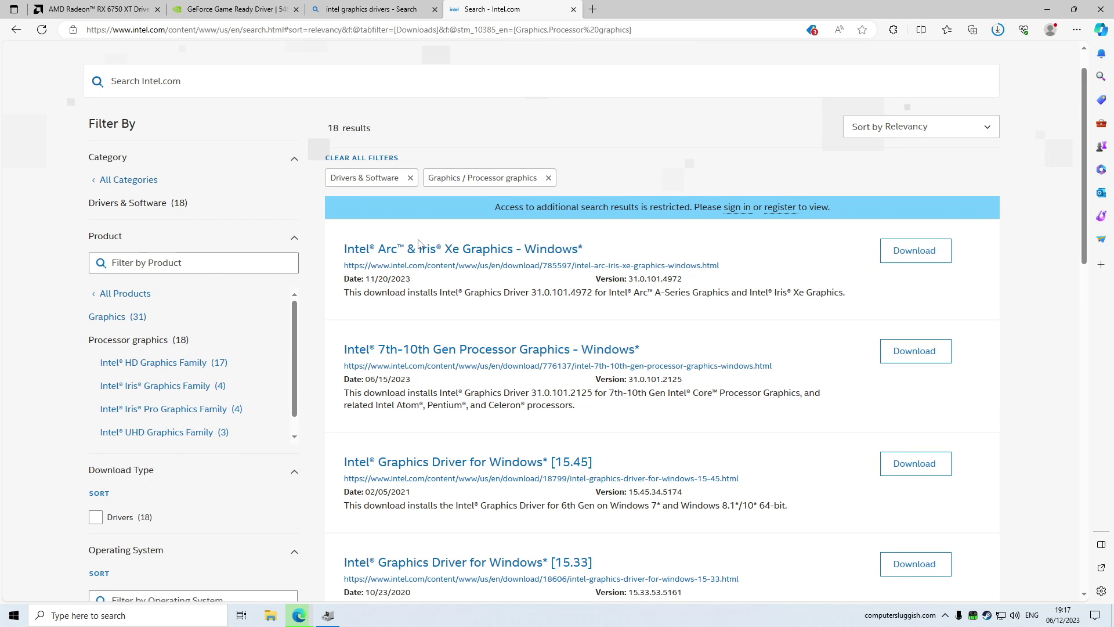
{"action": "scroll", "coordinate": [186, 328], "scroll_direction": "down", "scroll_amount": 1}
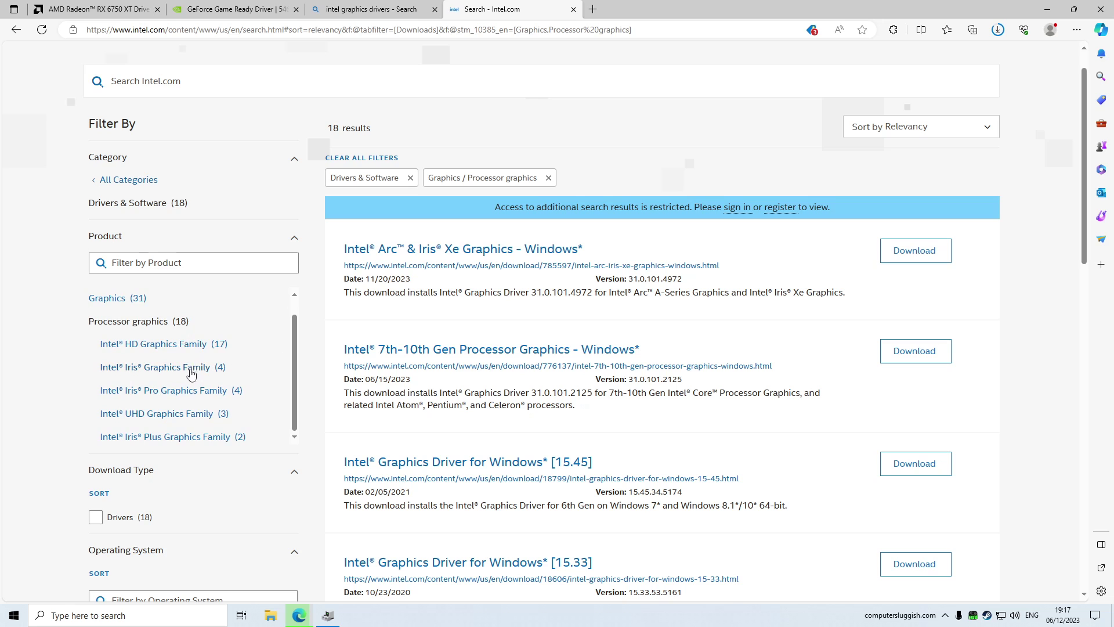
{"action": "scroll", "coordinate": [191, 374], "scroll_direction": "up", "scroll_amount": 1}
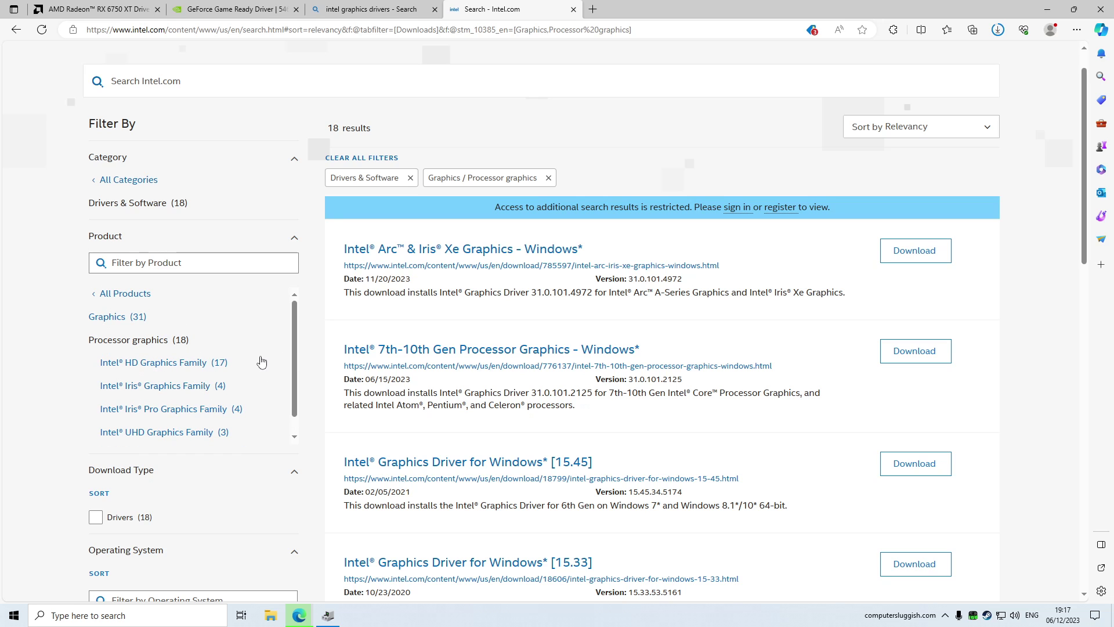
{"action": "left_click", "coordinate": [121, 295]}
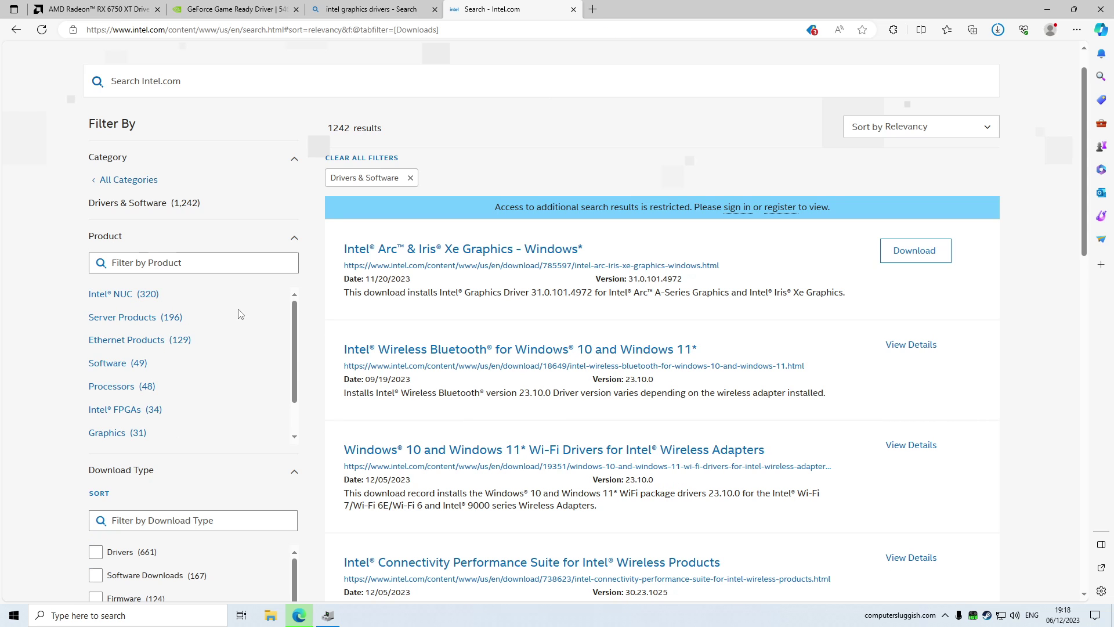
Step: Filter the results to Graphics and the Intel Arc Dedicated Graphics Family
{"action": "scroll", "coordinate": [239, 316], "scroll_direction": "down", "scroll_amount": 1}
{"action": "left_click", "coordinate": [123, 410]}
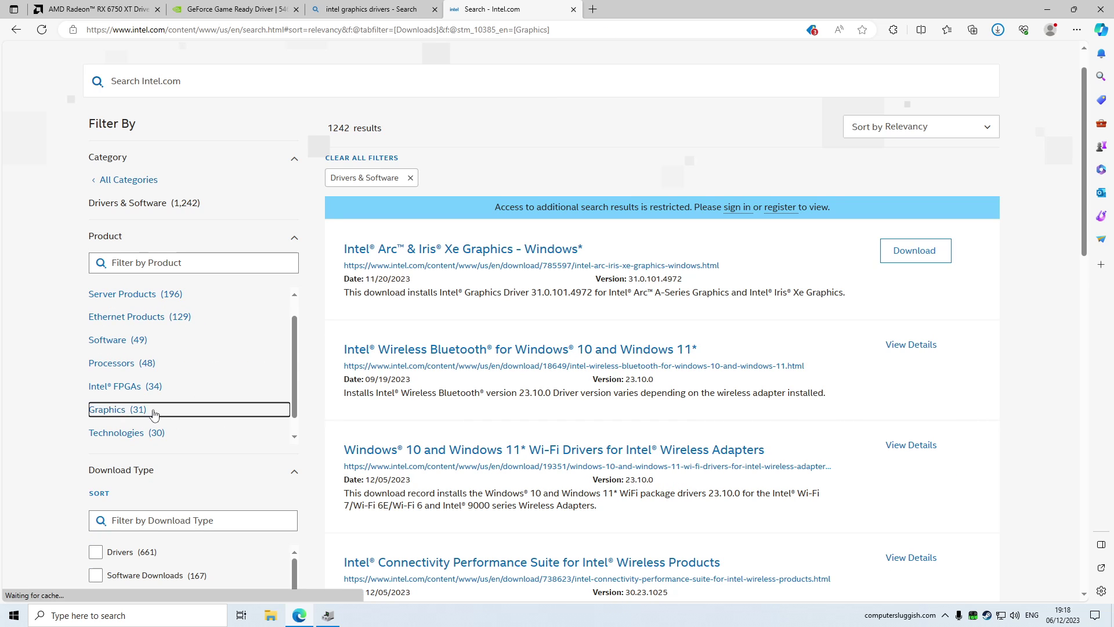
{"action": "scroll", "coordinate": [203, 335], "scroll_direction": "down", "scroll_amount": 1}
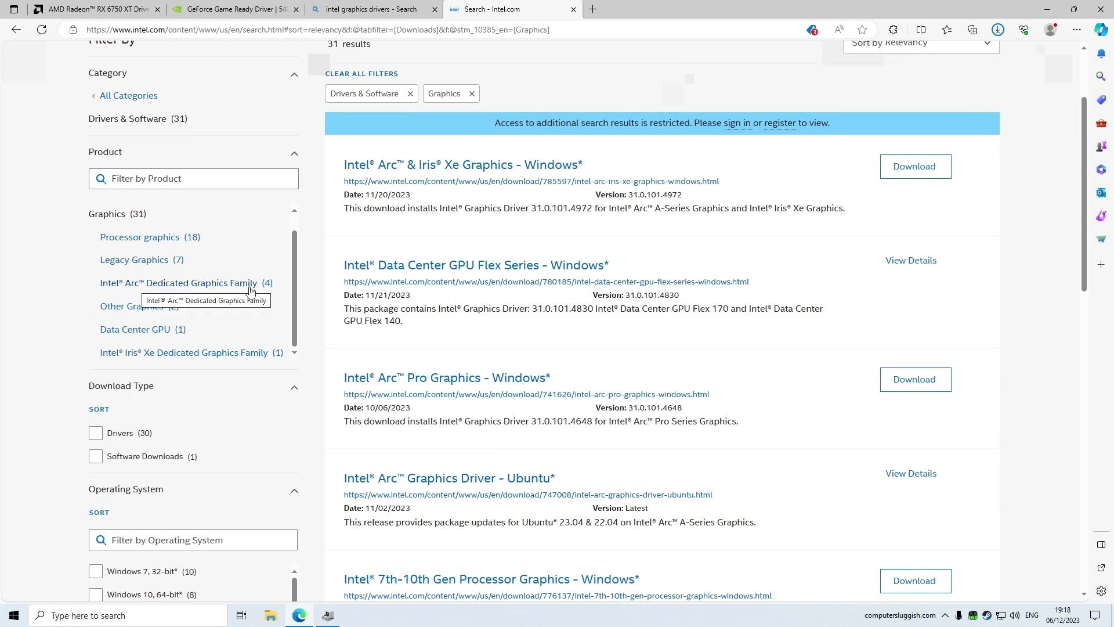
{"action": "left_click", "coordinate": [224, 286]}
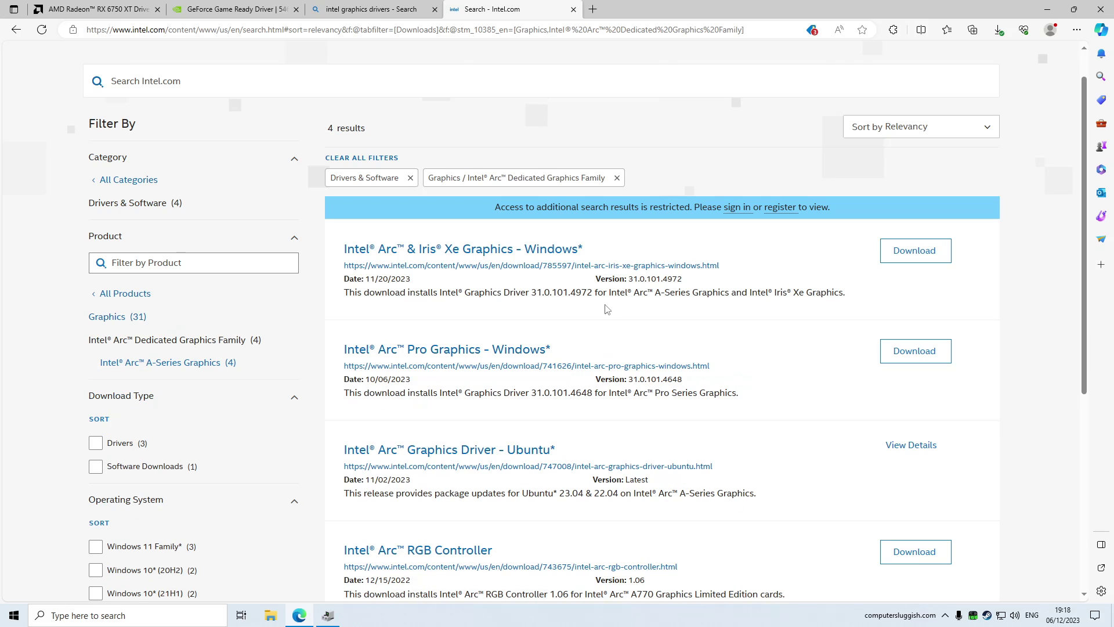
{"action": "scroll", "coordinate": [587, 303], "scroll_direction": "down", "scroll_amount": 2}
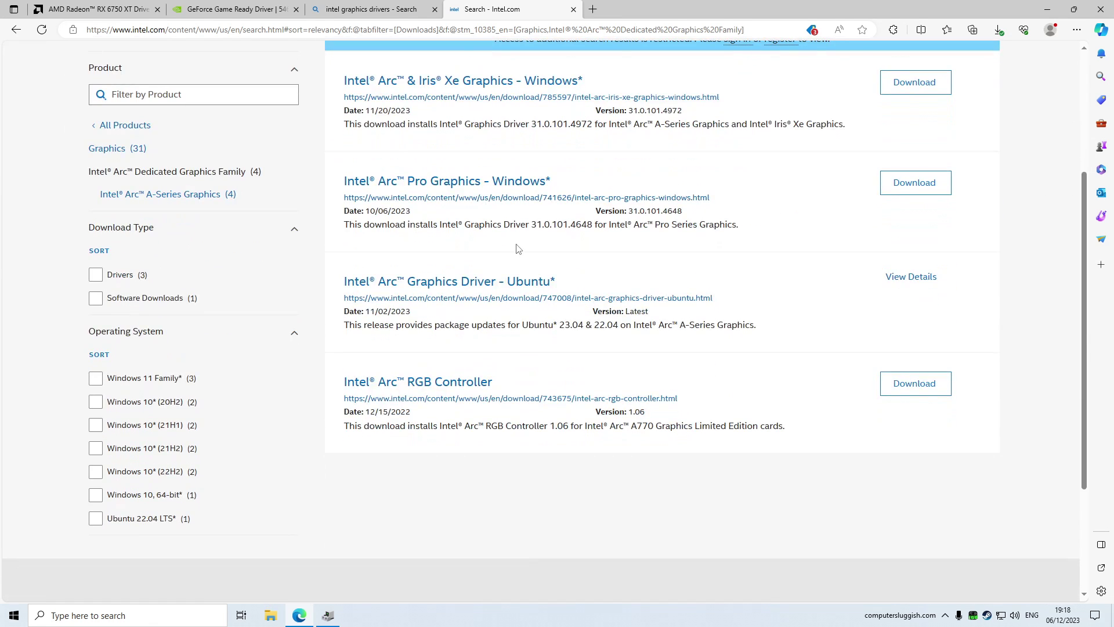
{"action": "scroll", "coordinate": [518, 247], "scroll_direction": "up", "scroll_amount": 1}
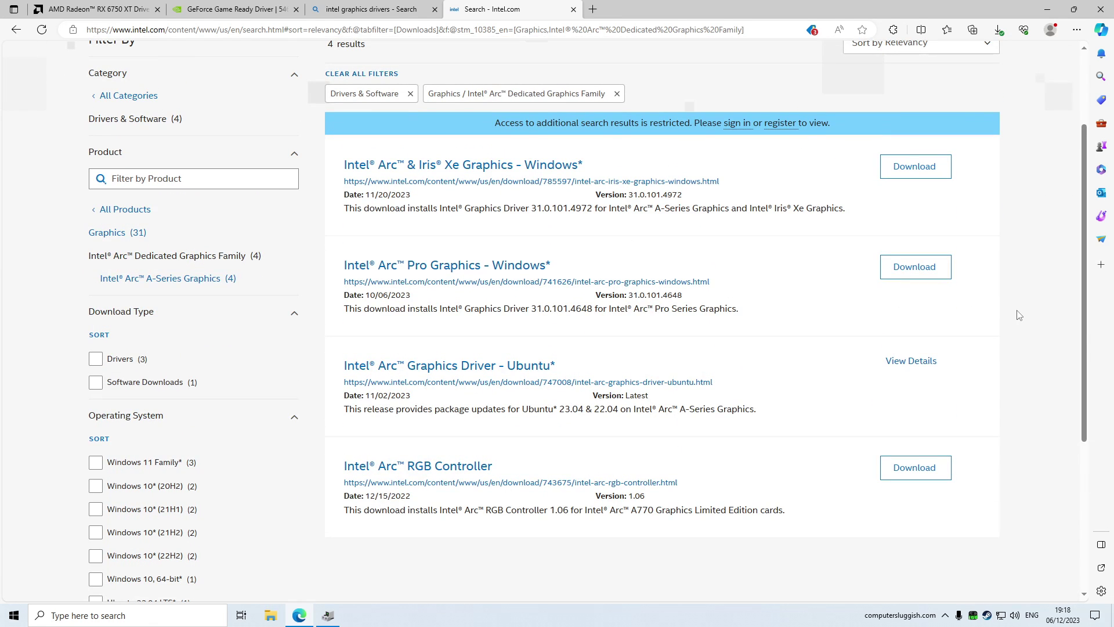
Step: Download the Intel Arc & Iris Xe Graphics driver and launch the AMD Adrenalin installer
{"action": "left_click", "coordinate": [943, 175]}
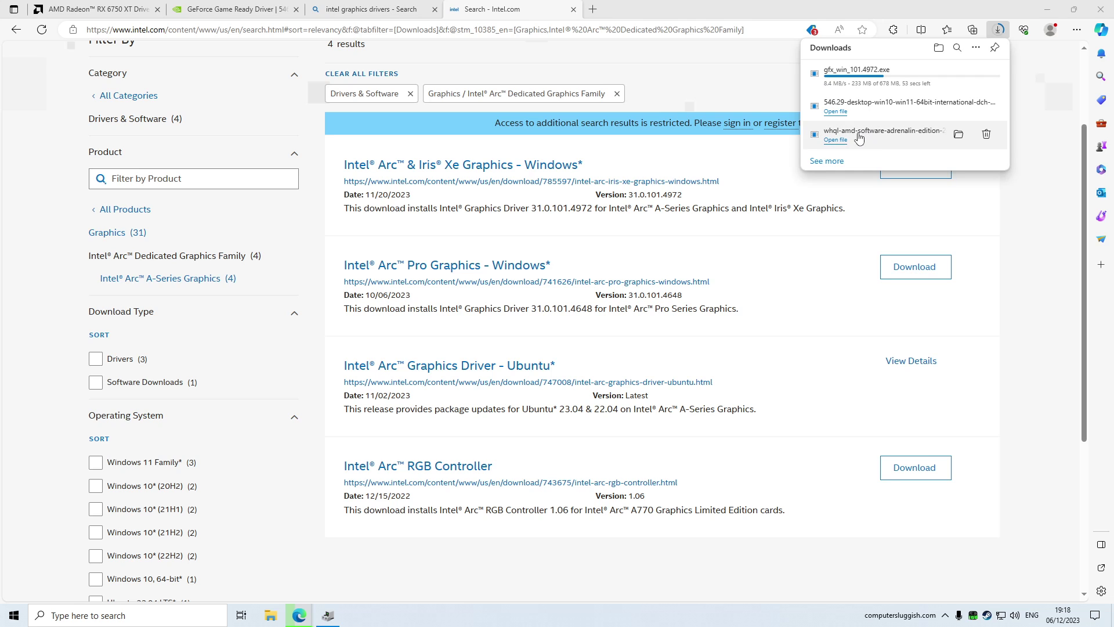
{"action": "left_click", "coordinate": [834, 139]}
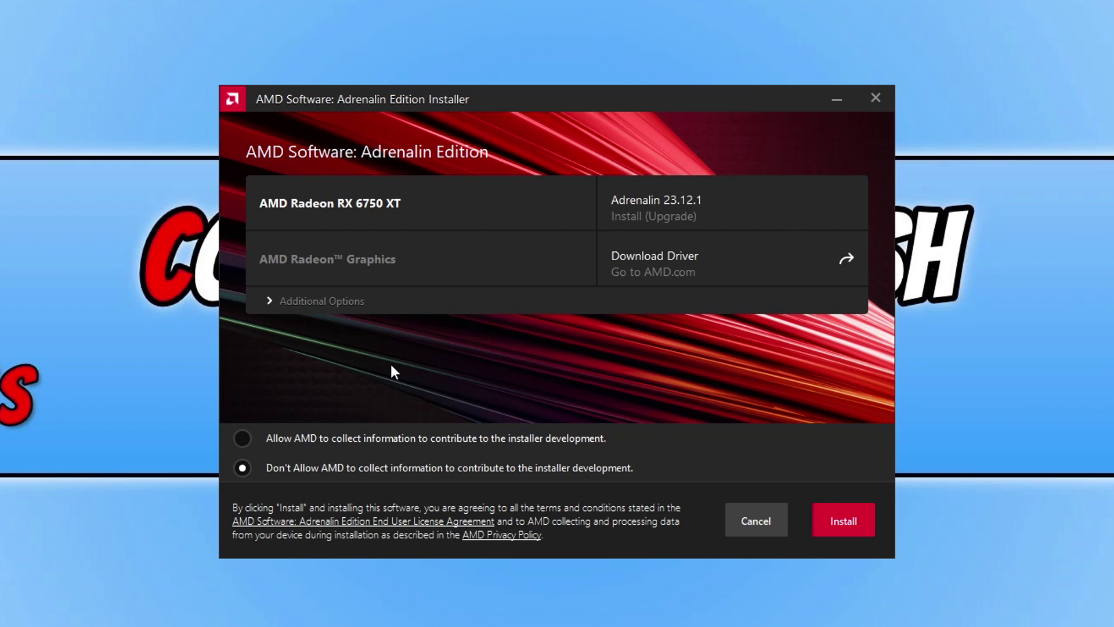
Step: Keep Full Install under Additional Options and install Adrenalin 23.12.1 for the RX 6750 XT
{"action": "left_click", "coordinate": [338, 307]}
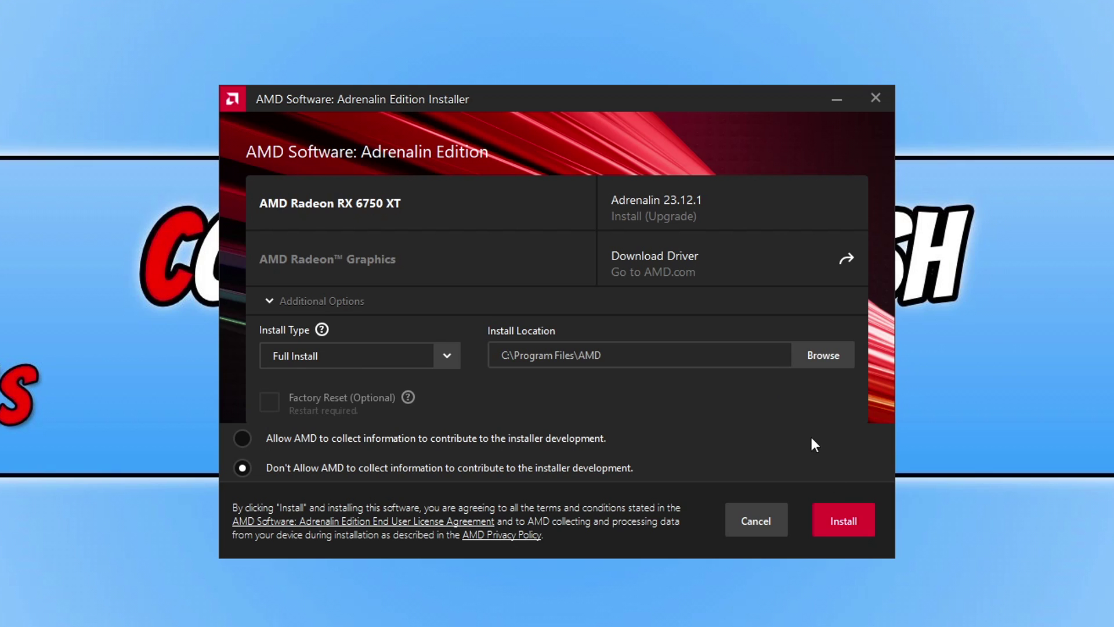
{"action": "left_click", "coordinate": [846, 523]}
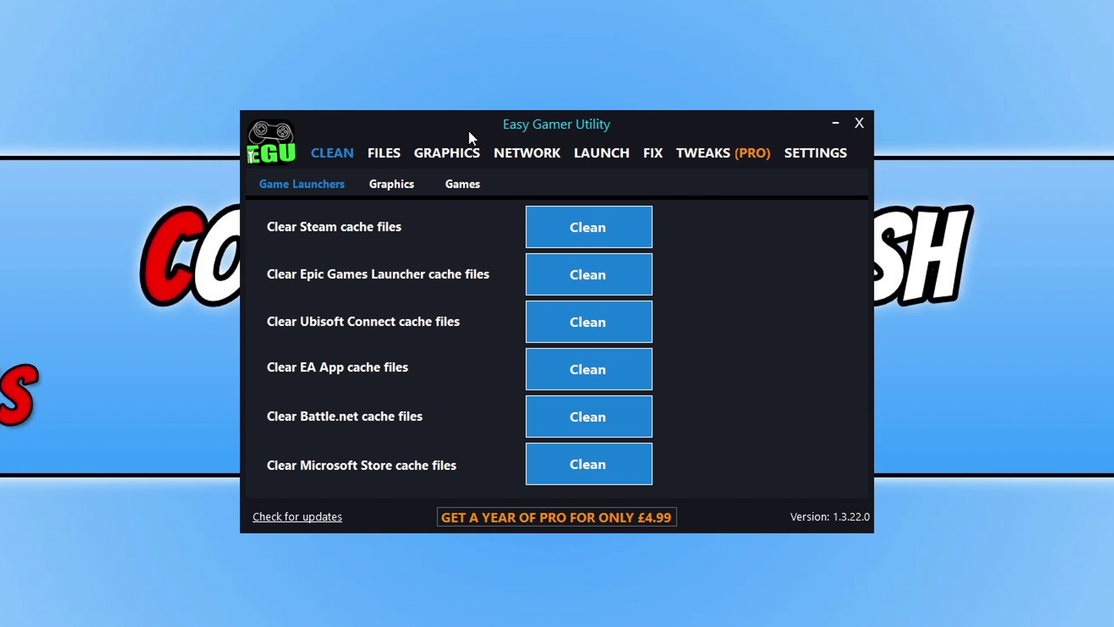
Step: Clean the AMD cache files from the Graphics cleaning page, confirming the deletion and closing the log
{"action": "left_click", "coordinate": [382, 183]}
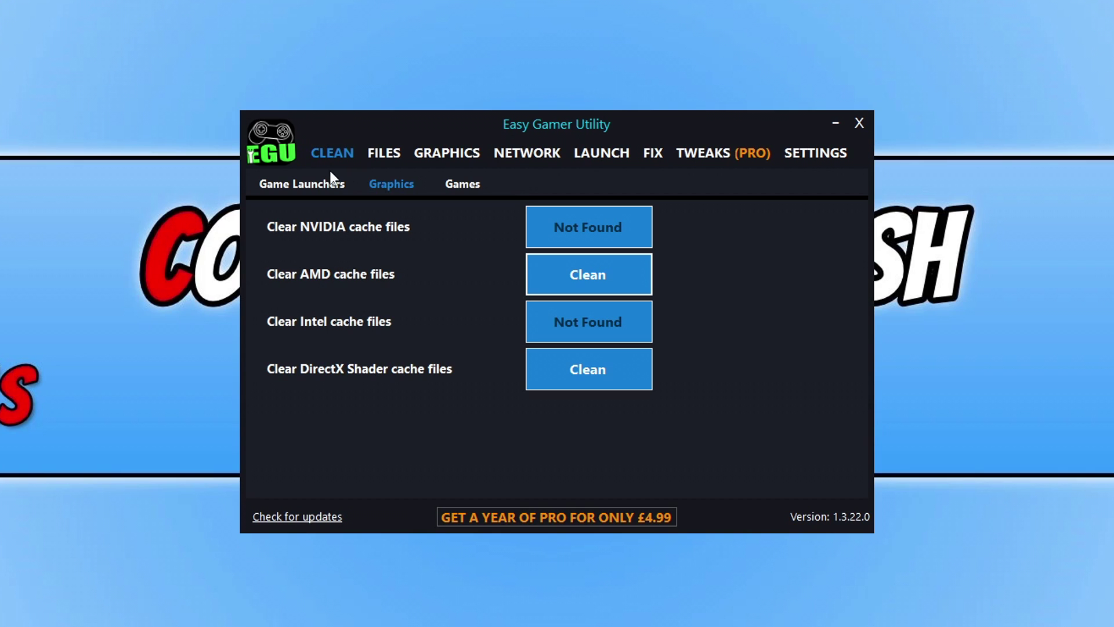
{"action": "left_click", "coordinate": [603, 273]}
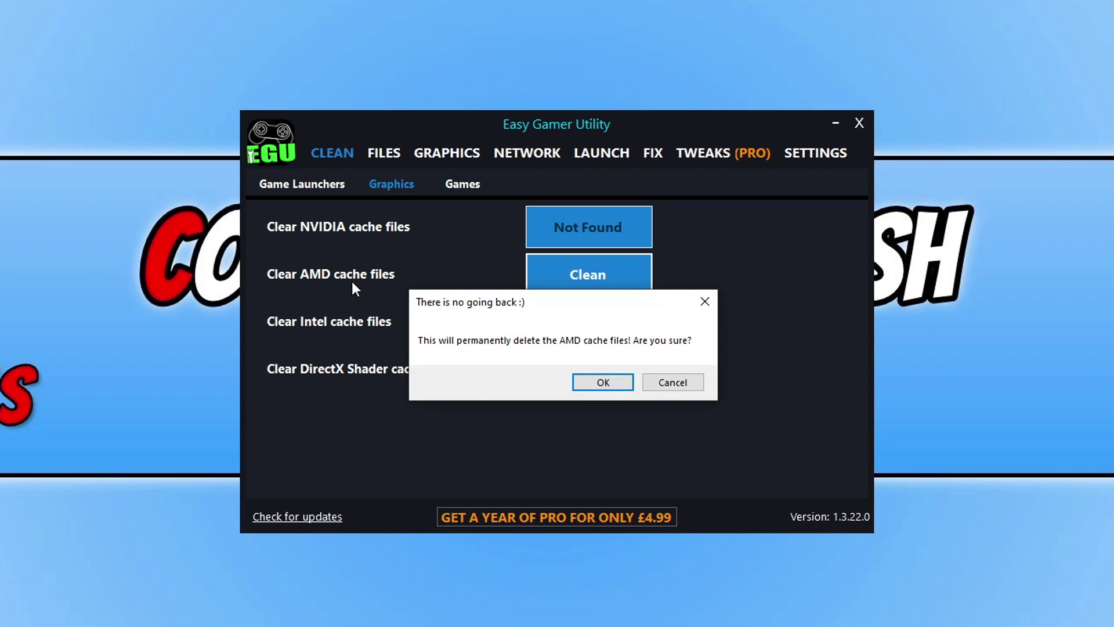
{"action": "left_click", "coordinate": [617, 381]}
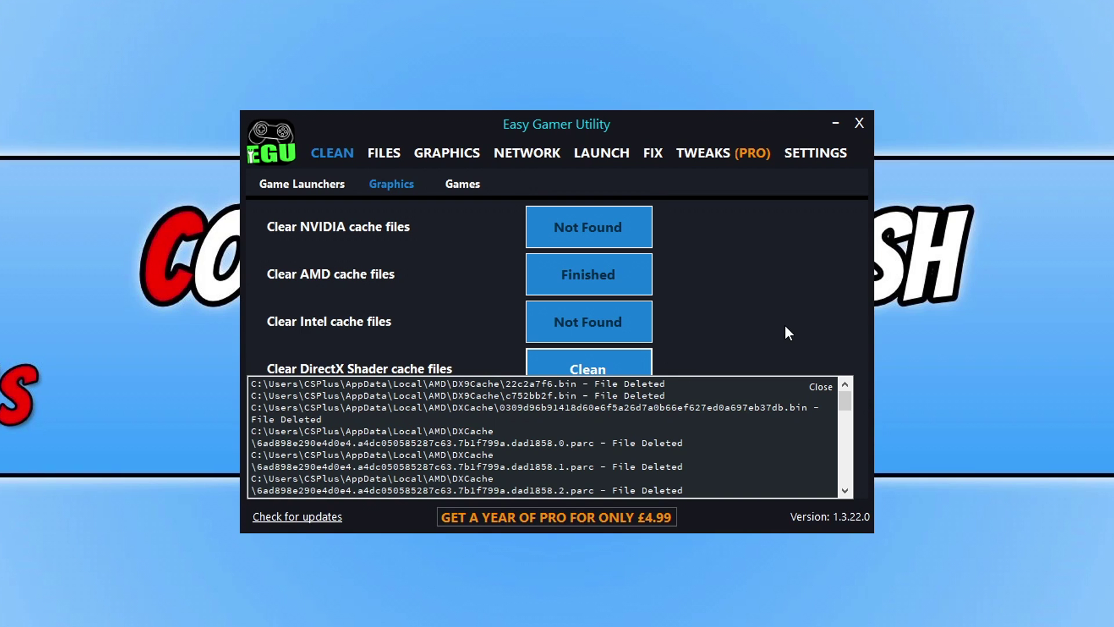
{"action": "left_click", "coordinate": [820, 387]}
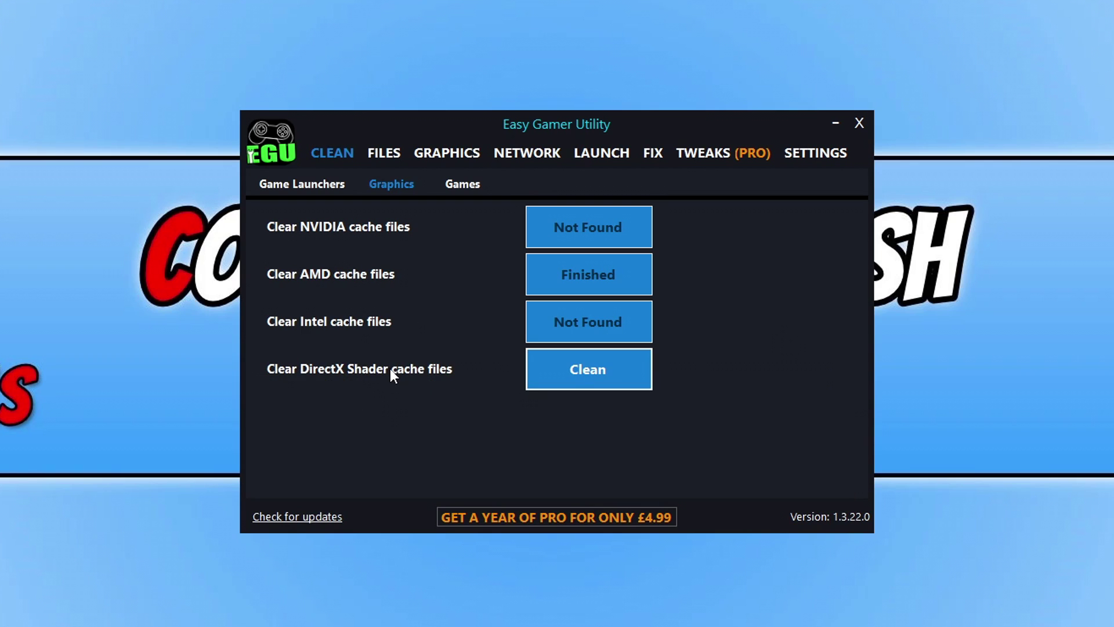
Step: Clean the DirectX Shader cache files, confirming the deletion and closing the log
{"action": "left_click", "coordinate": [590, 372]}
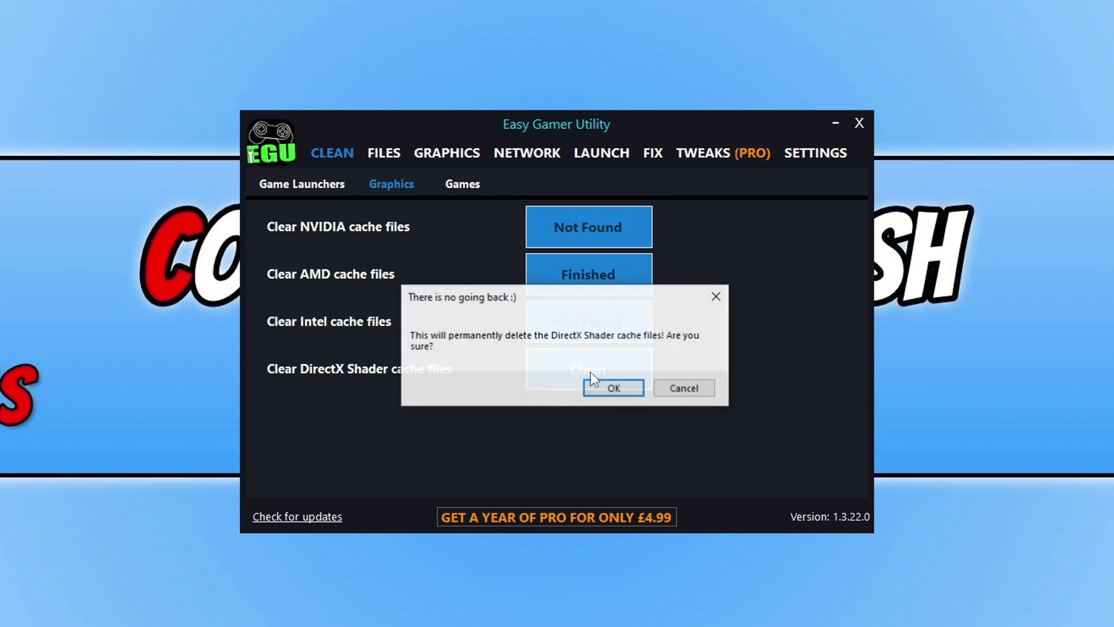
{"action": "left_click", "coordinate": [630, 391]}
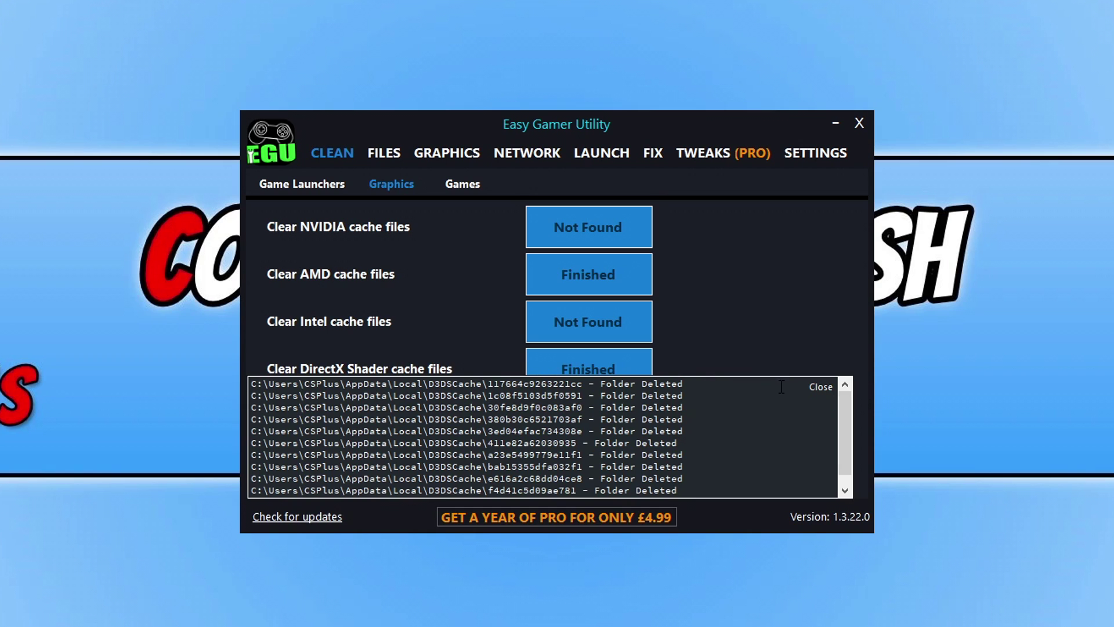
{"action": "left_click", "coordinate": [820, 387]}
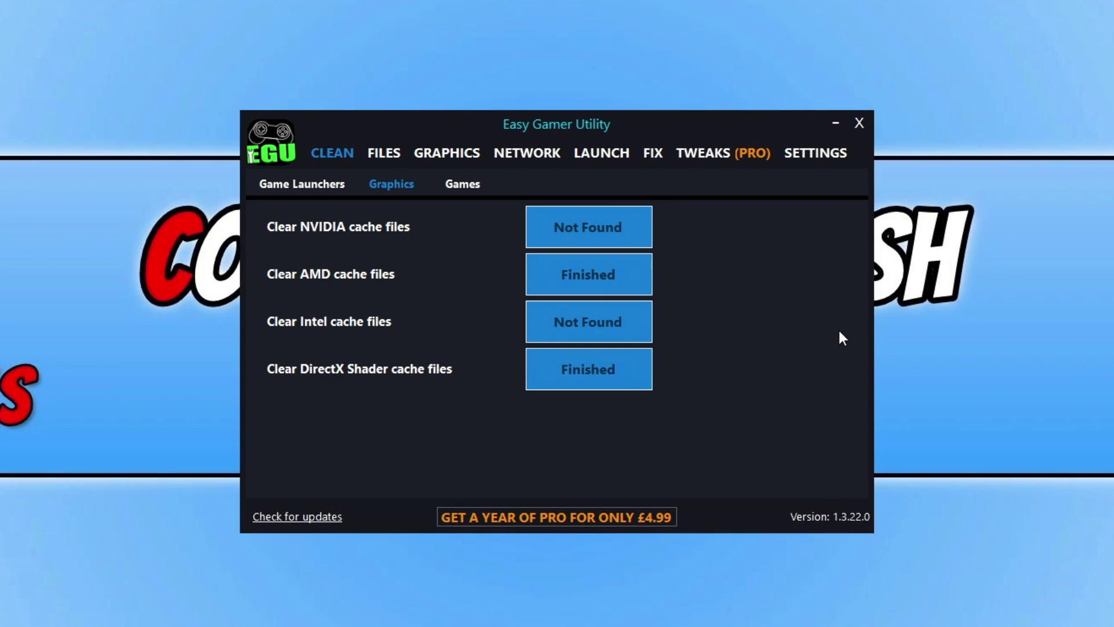